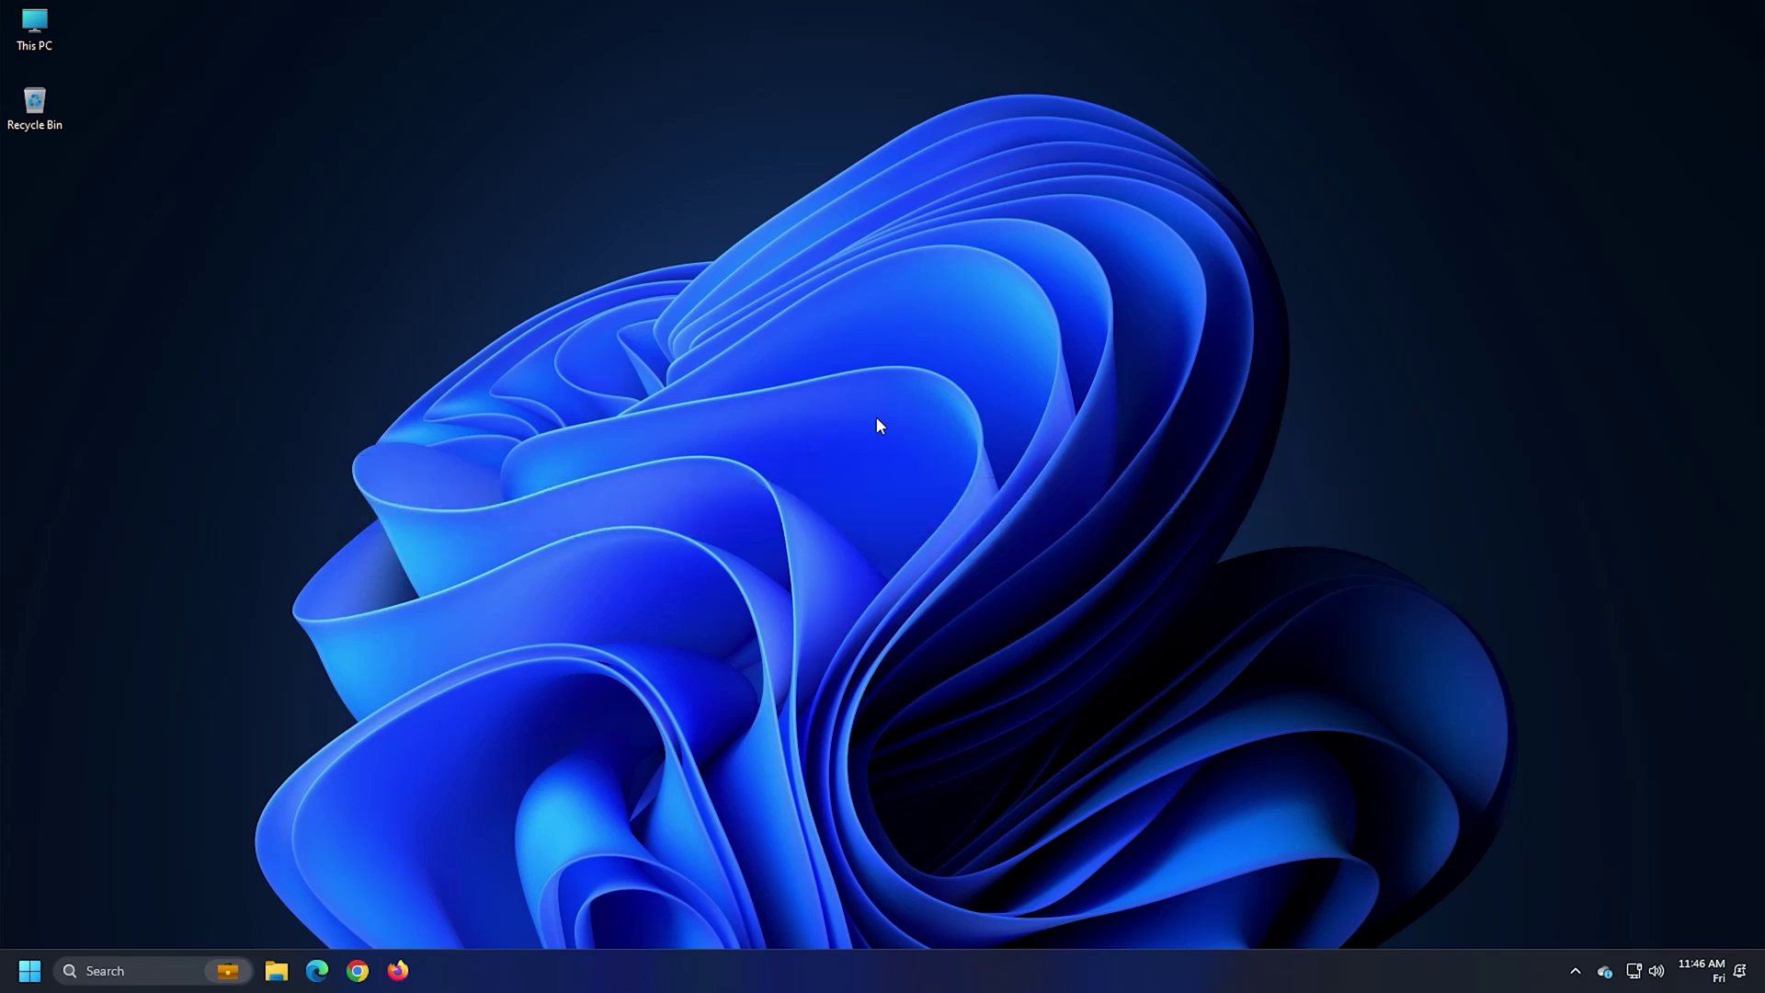
- Clear Chrome's cookies, site data and cached files for All time, keeping browsing history
{"action": "left_click", "coordinate": [357, 972]}
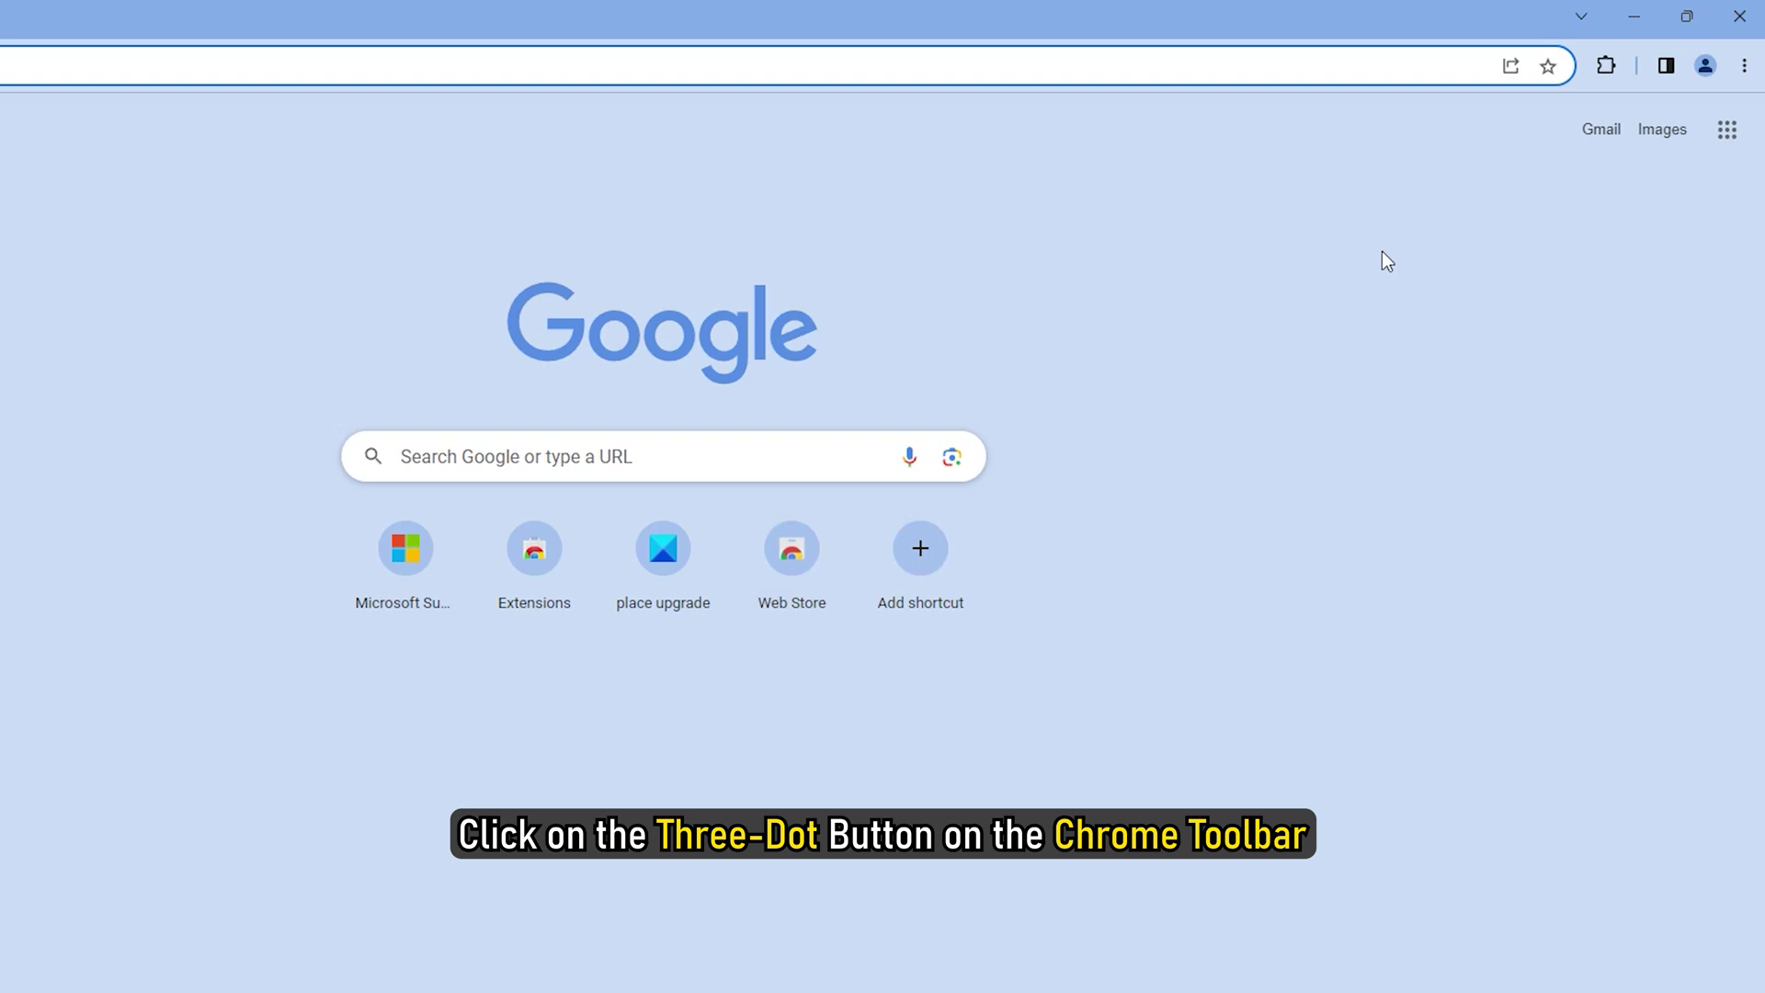
{"action": "left_click", "coordinate": [1743, 66]}
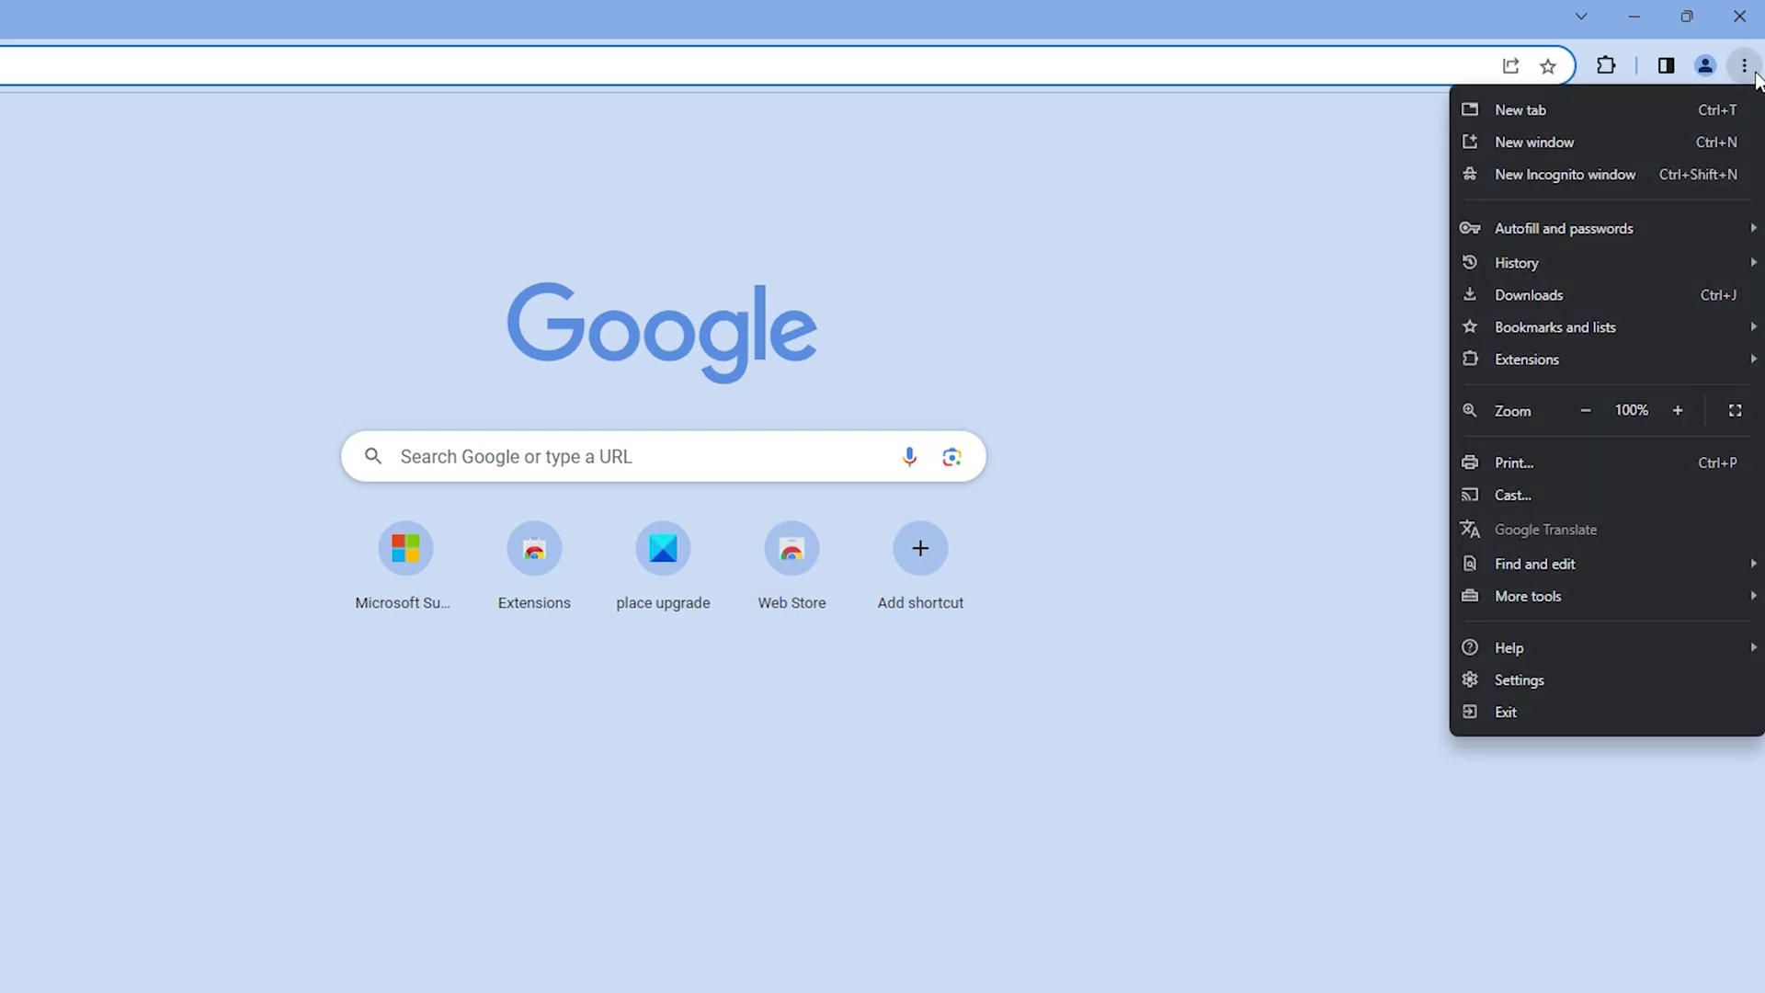
{"action": "left_click", "coordinate": [1658, 592]}
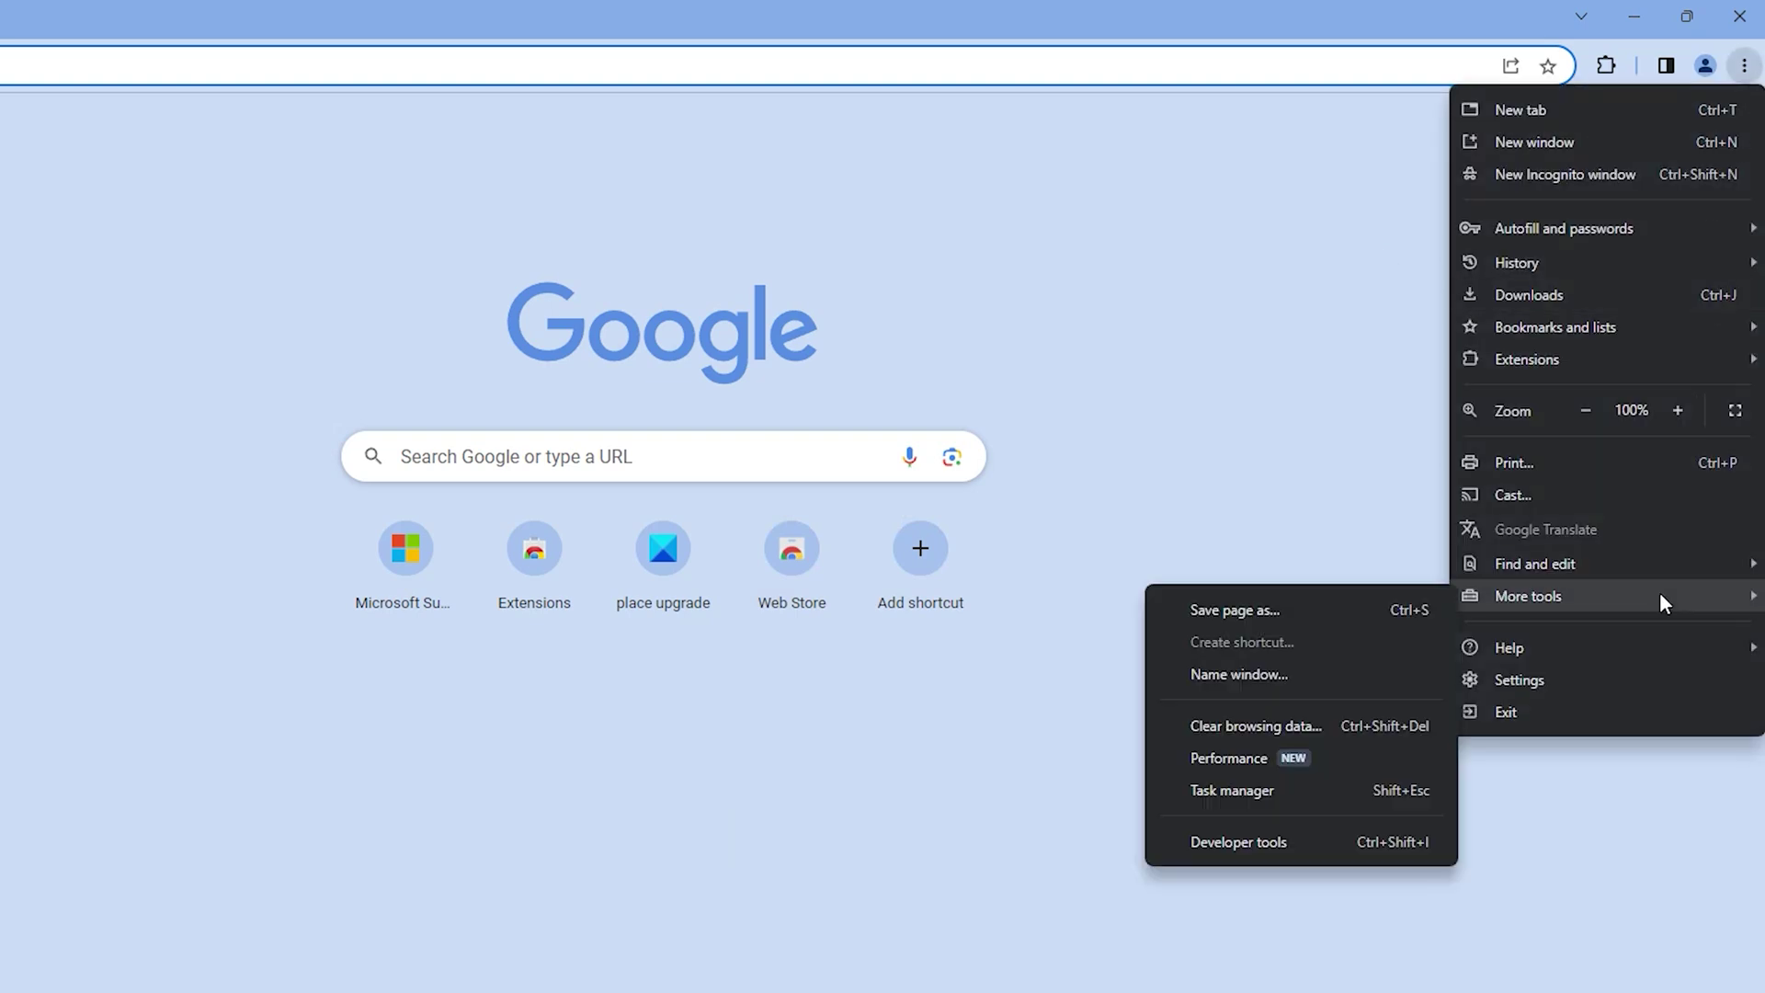
{"action": "left_click", "coordinate": [1314, 730]}
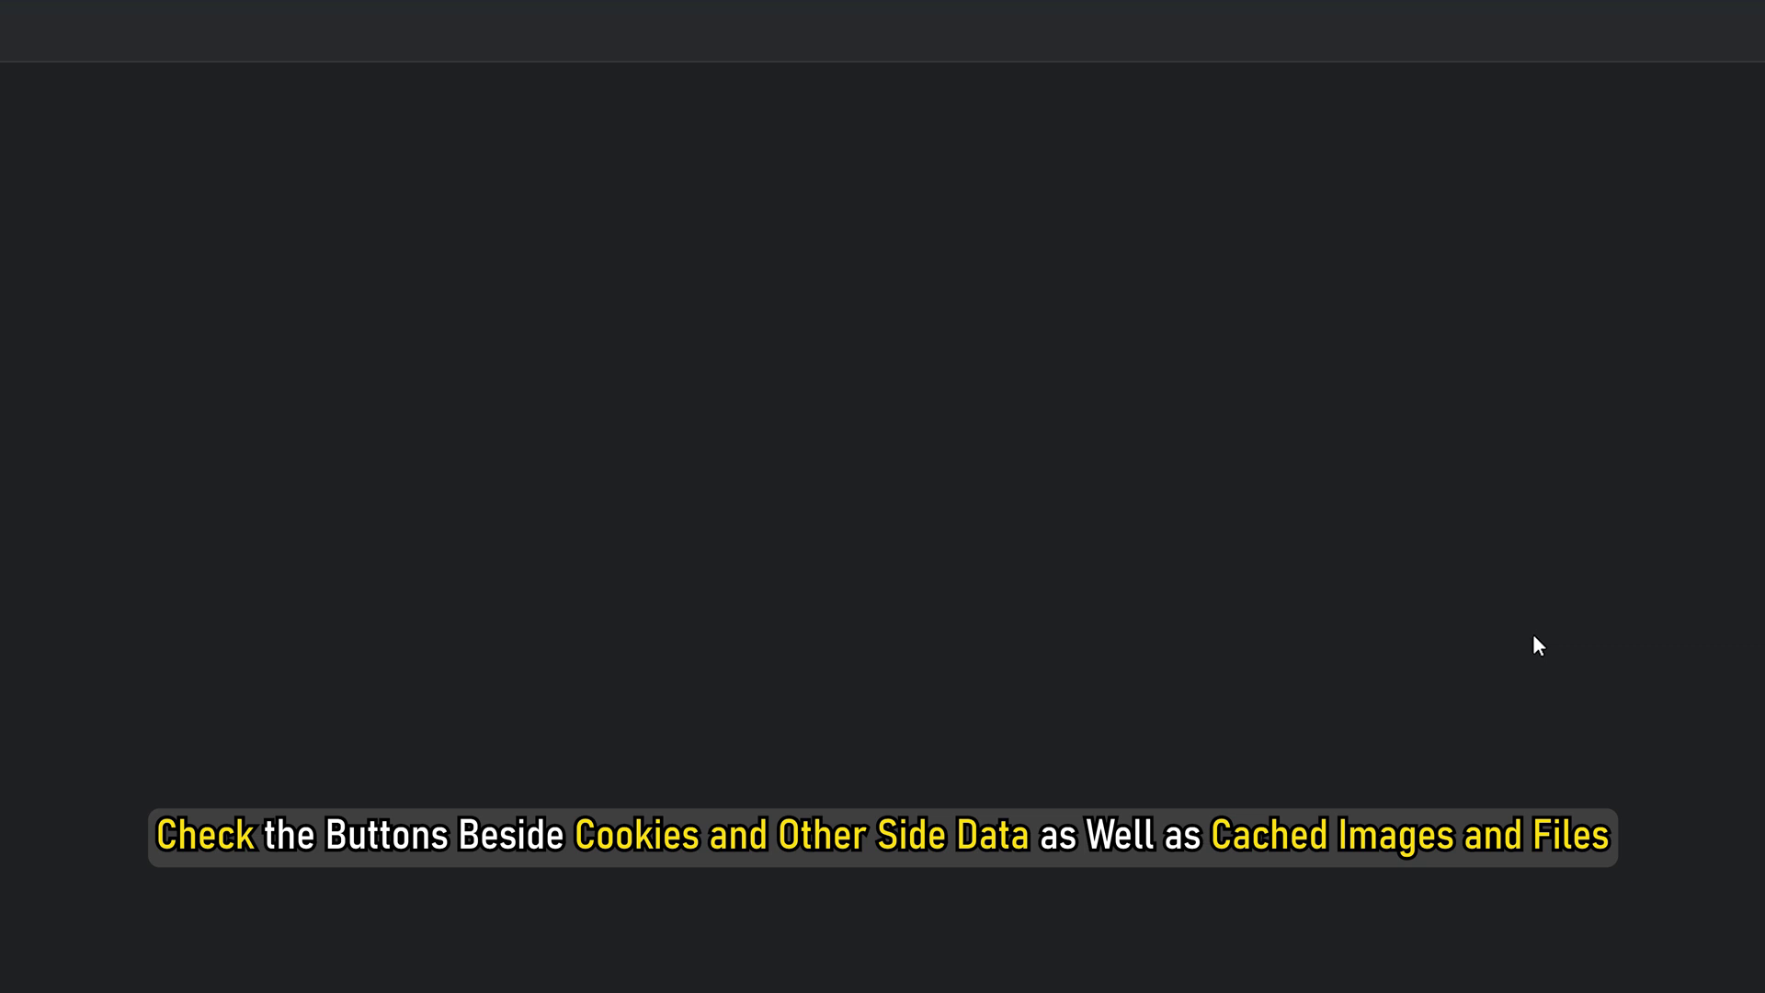
{"action": "left_click", "coordinate": [908, 400]}
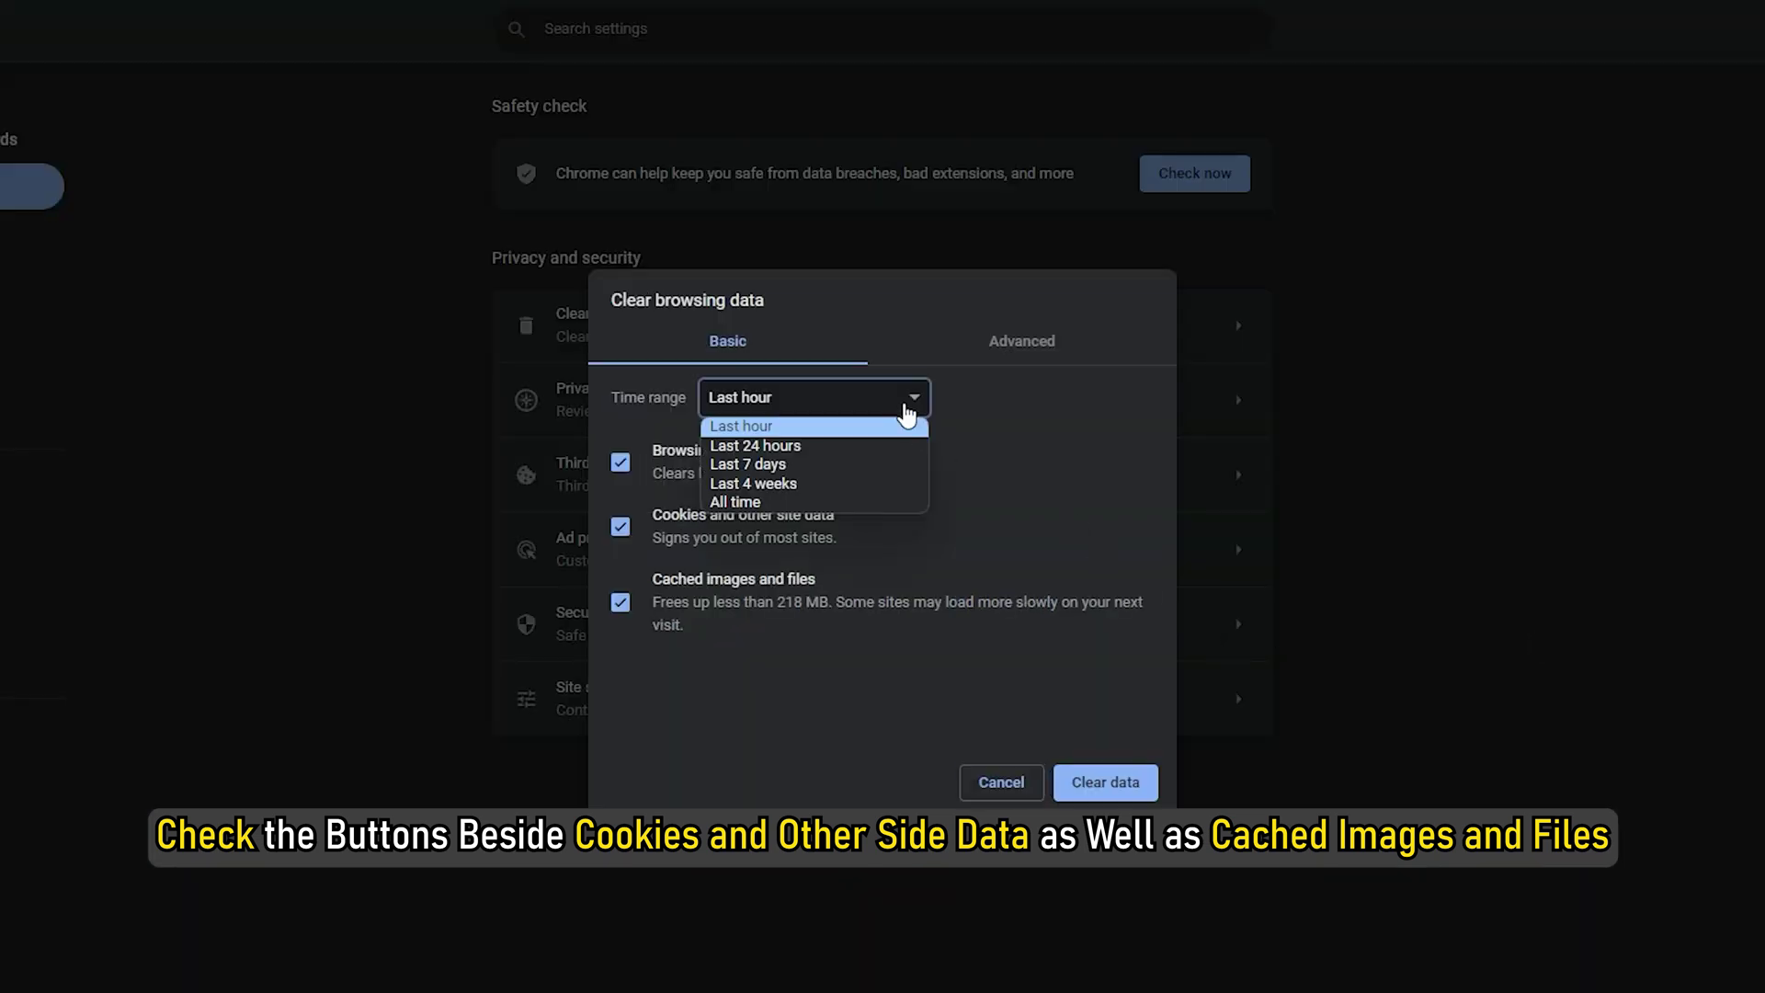
{"action": "left_click", "coordinate": [861, 508]}
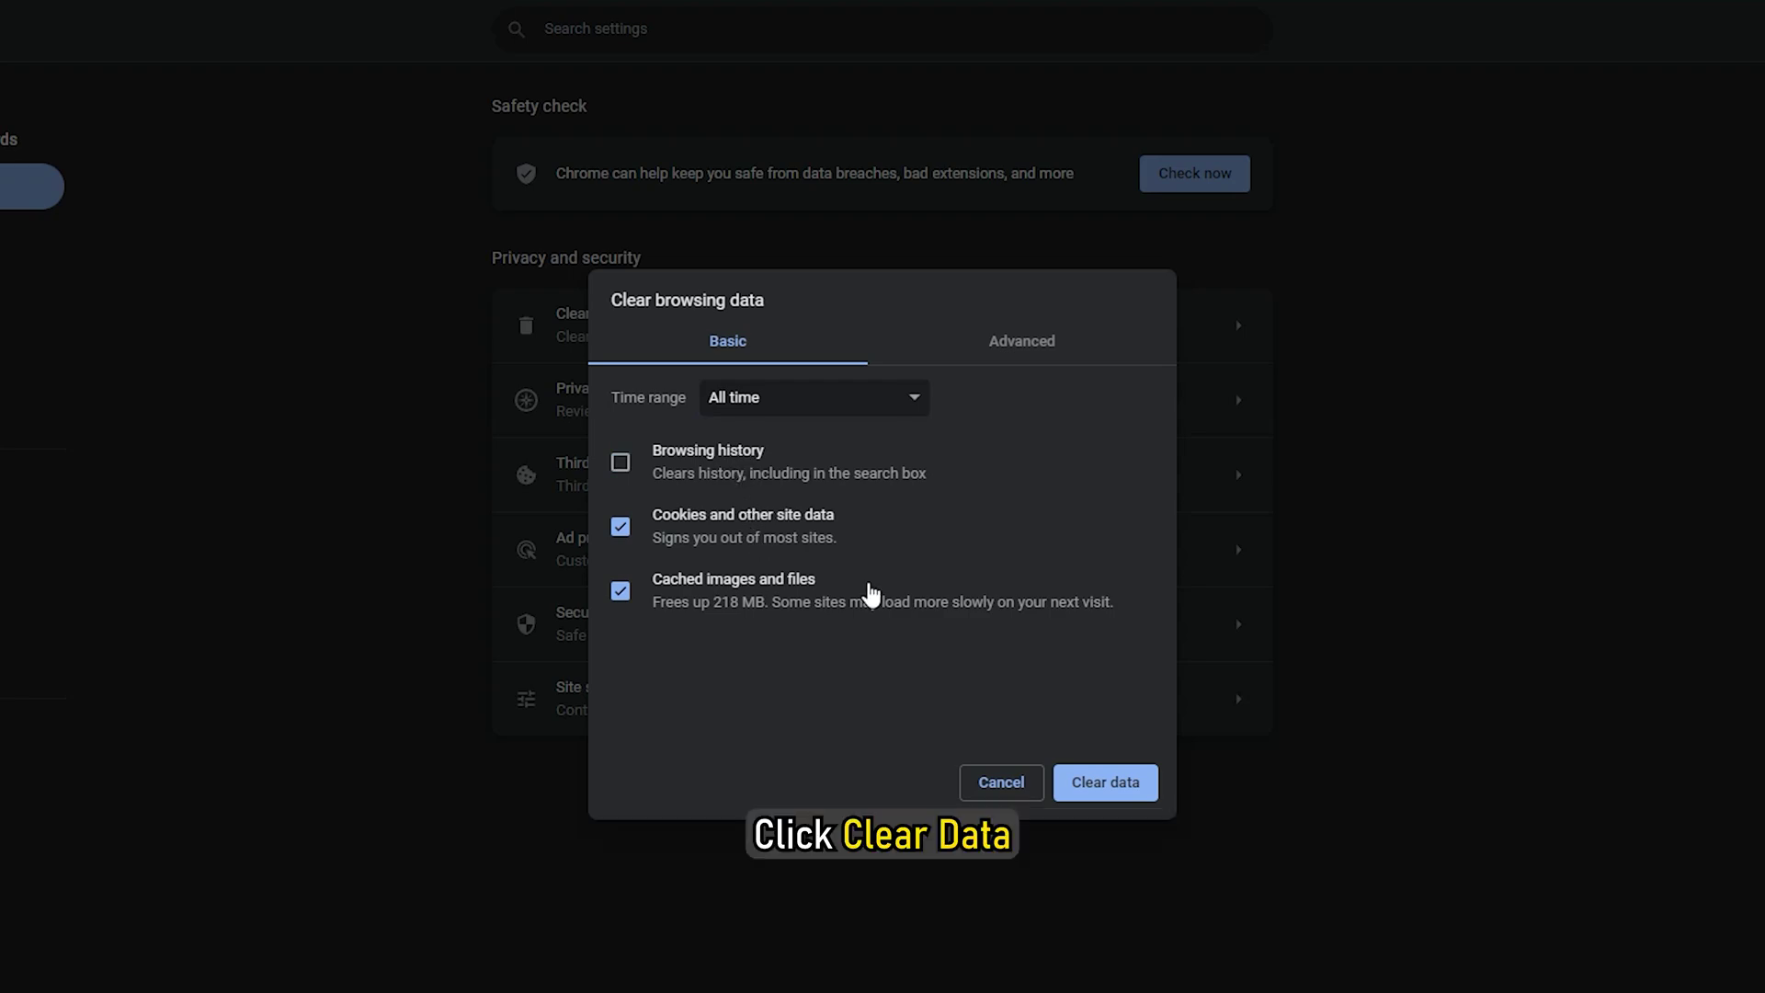
{"action": "left_click", "coordinate": [1104, 788]}
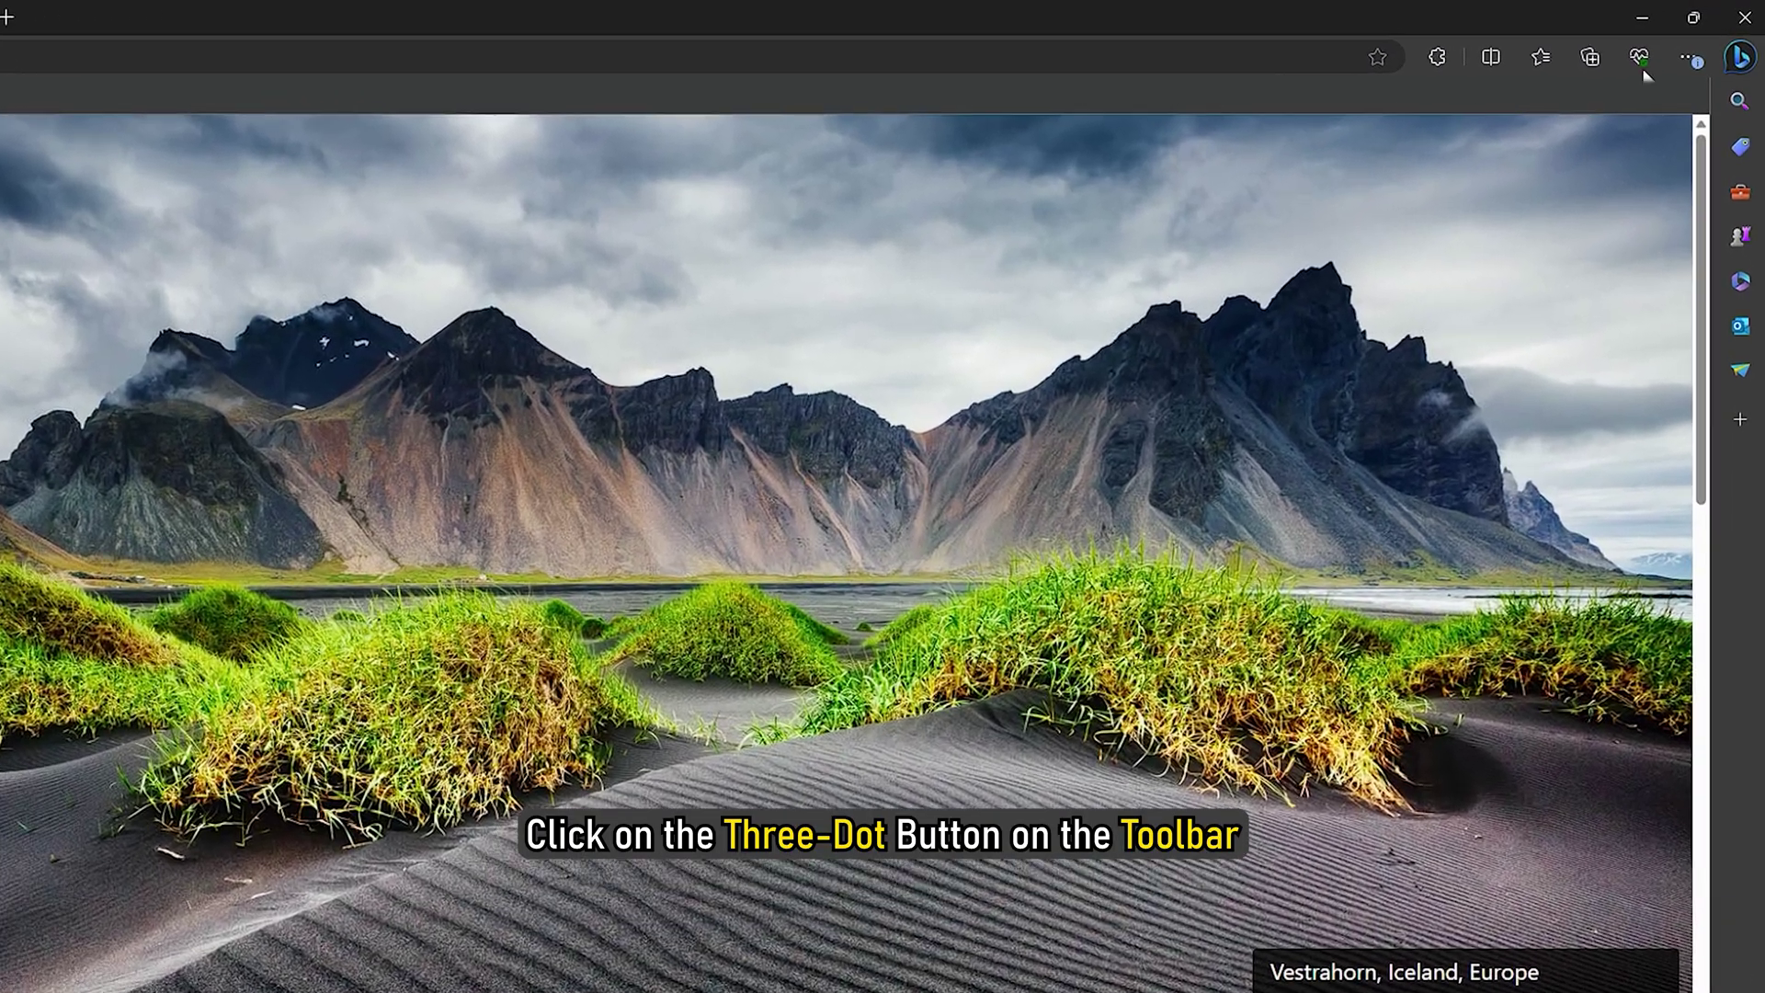
- Clear Edge's cookies and cached files from Privacy settings, with Browsing history unticked
{"action": "left_click", "coordinate": [1697, 52]}
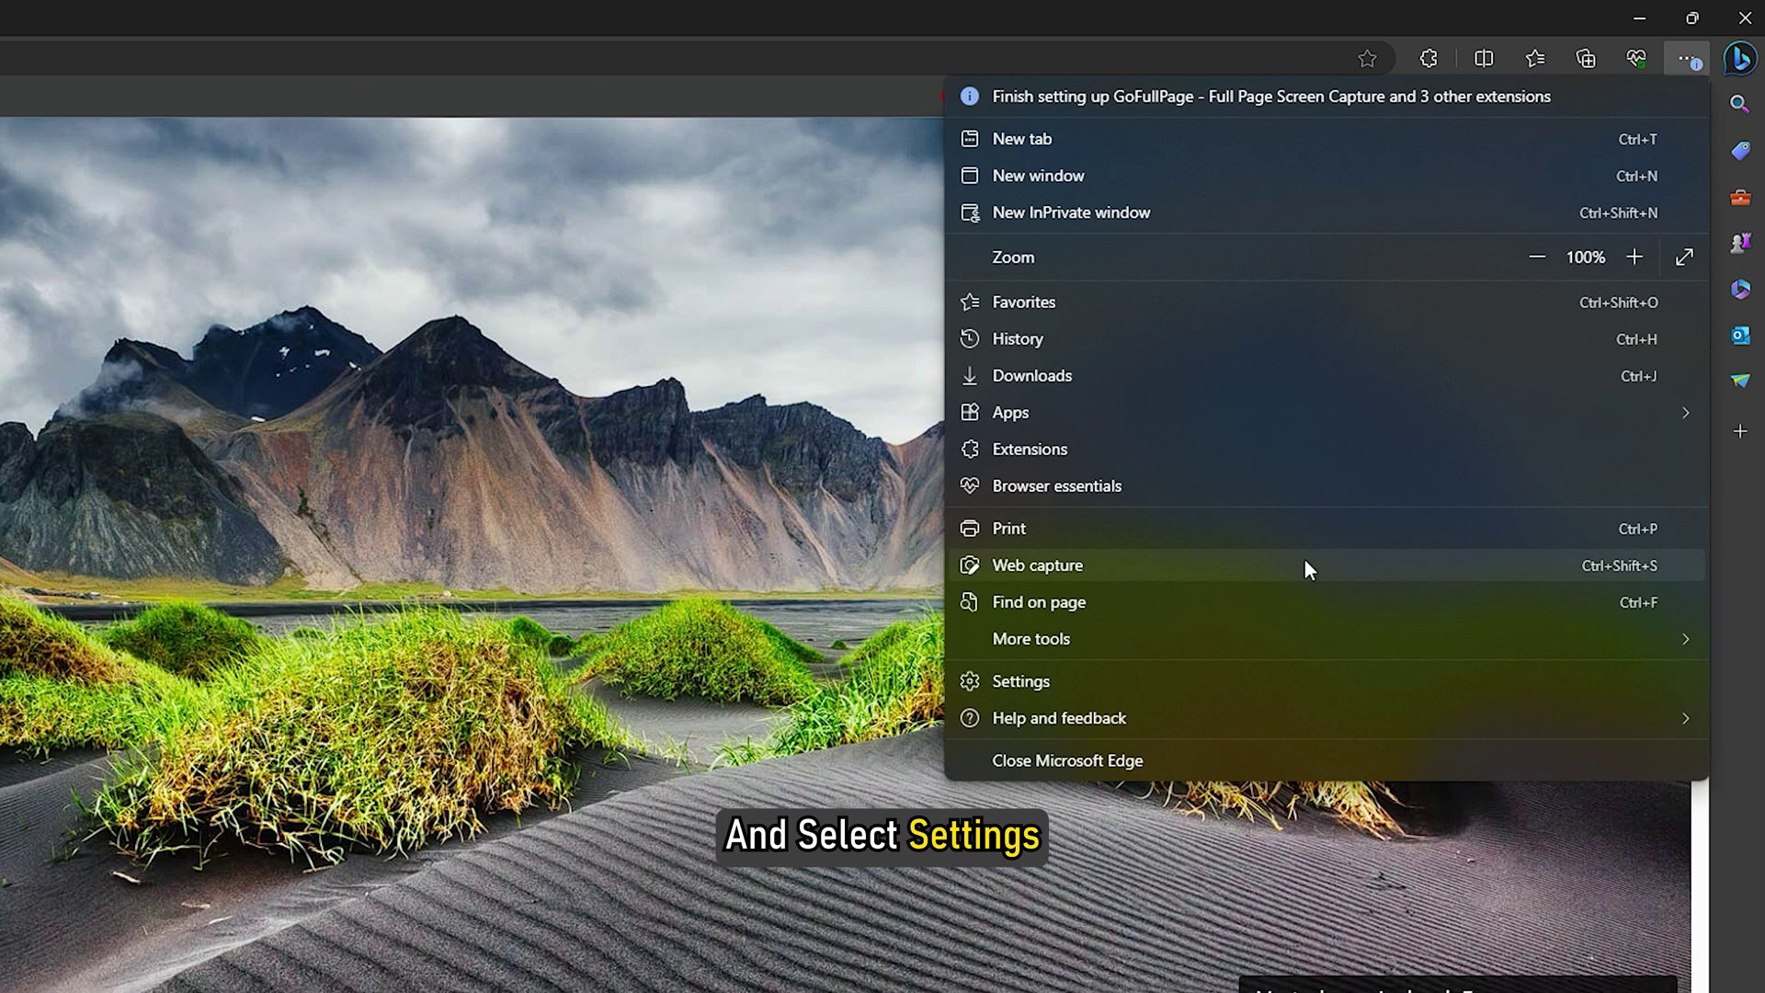
{"action": "left_click", "coordinate": [1302, 691]}
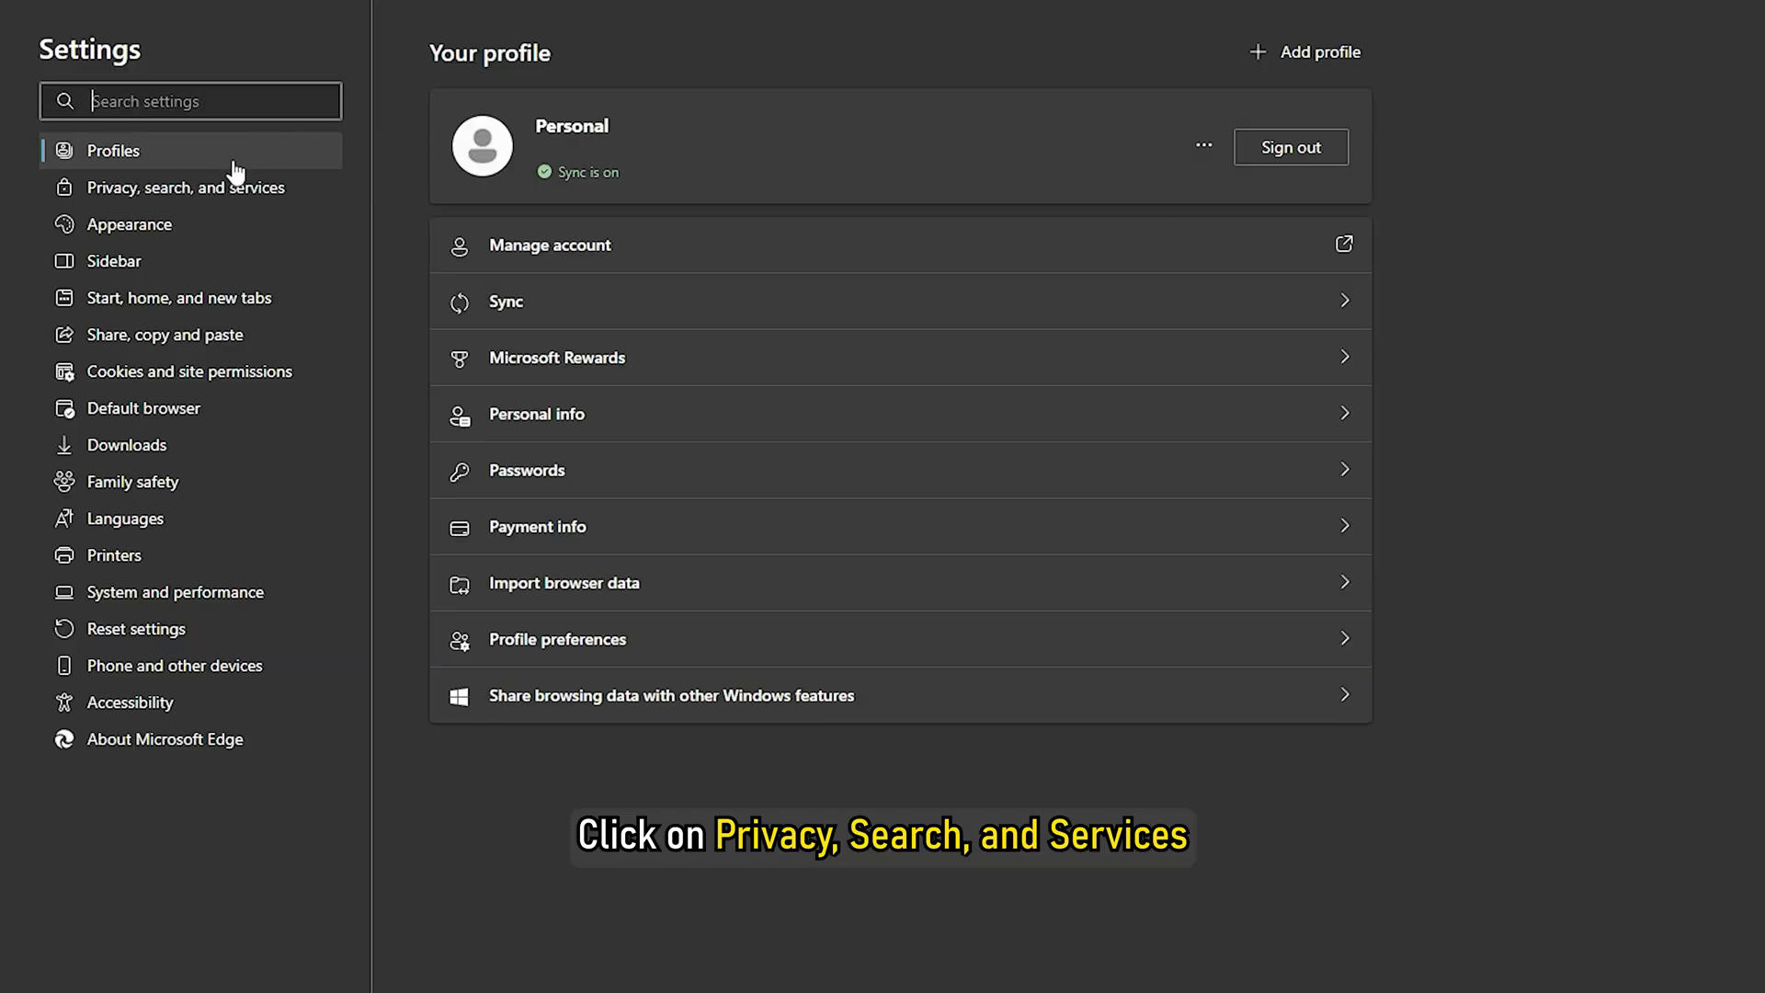
{"action": "left_click", "coordinate": [217, 186]}
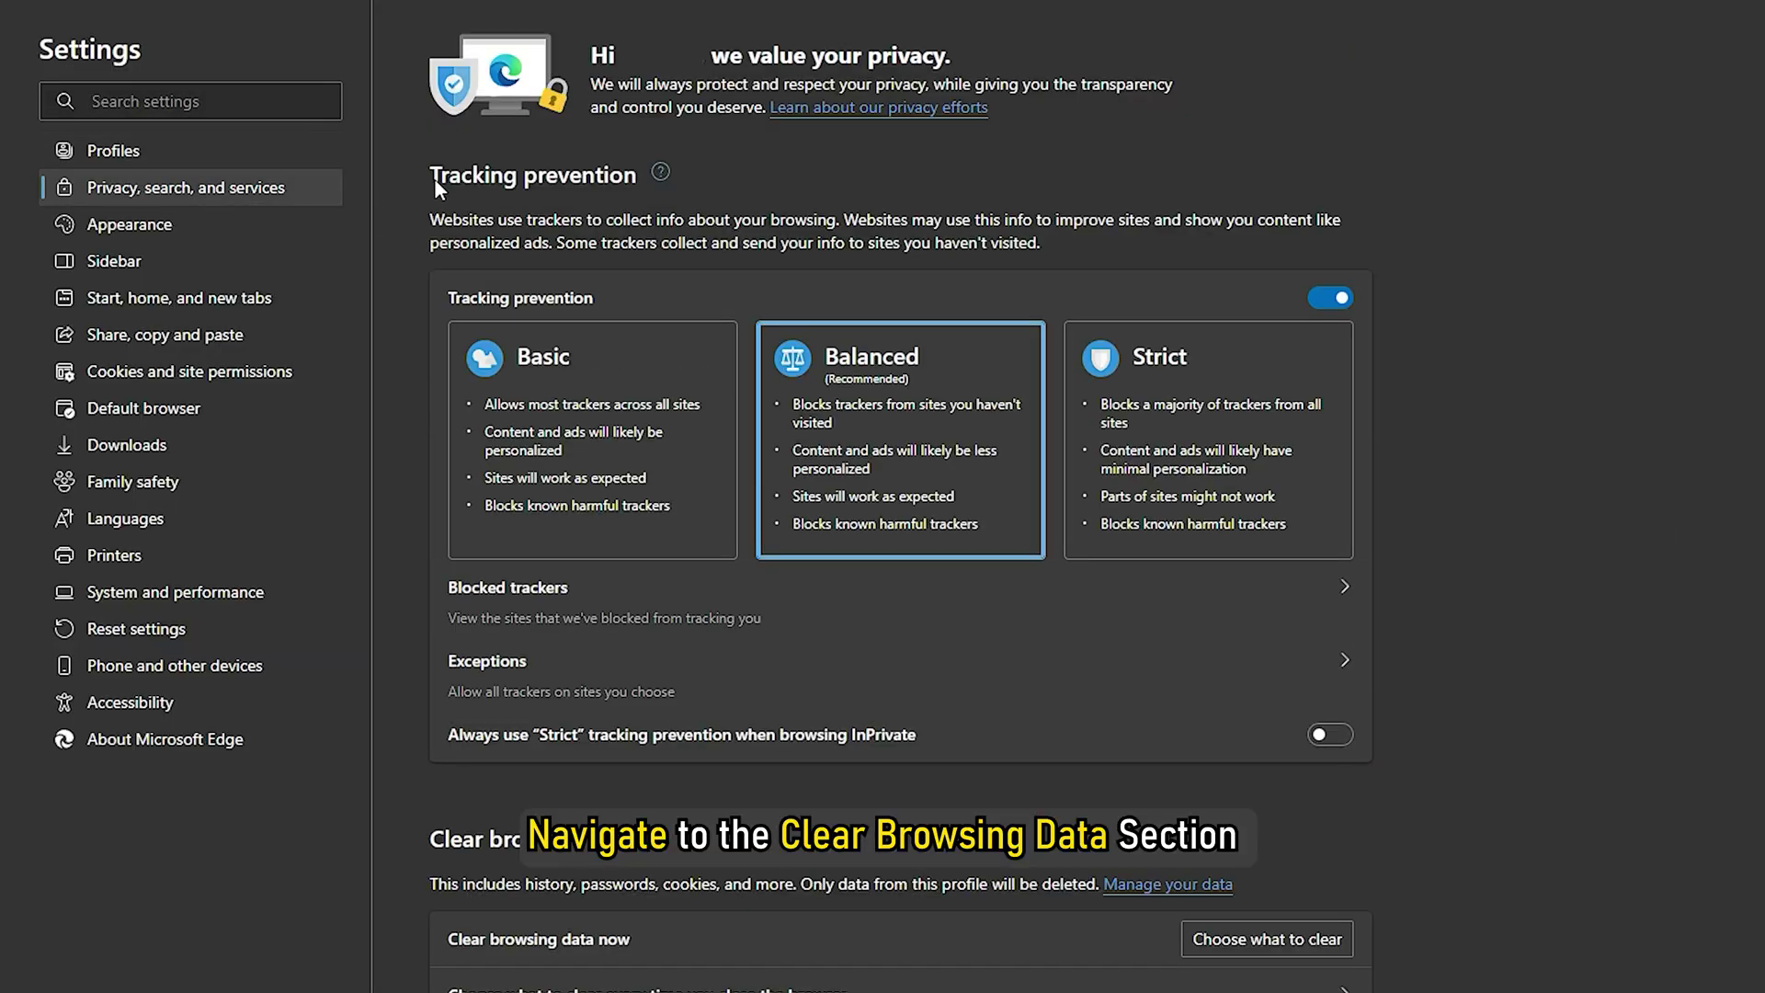
{"action": "scroll", "coordinate": [1380, 550], "scroll_direction": "down", "scroll_amount": 5}
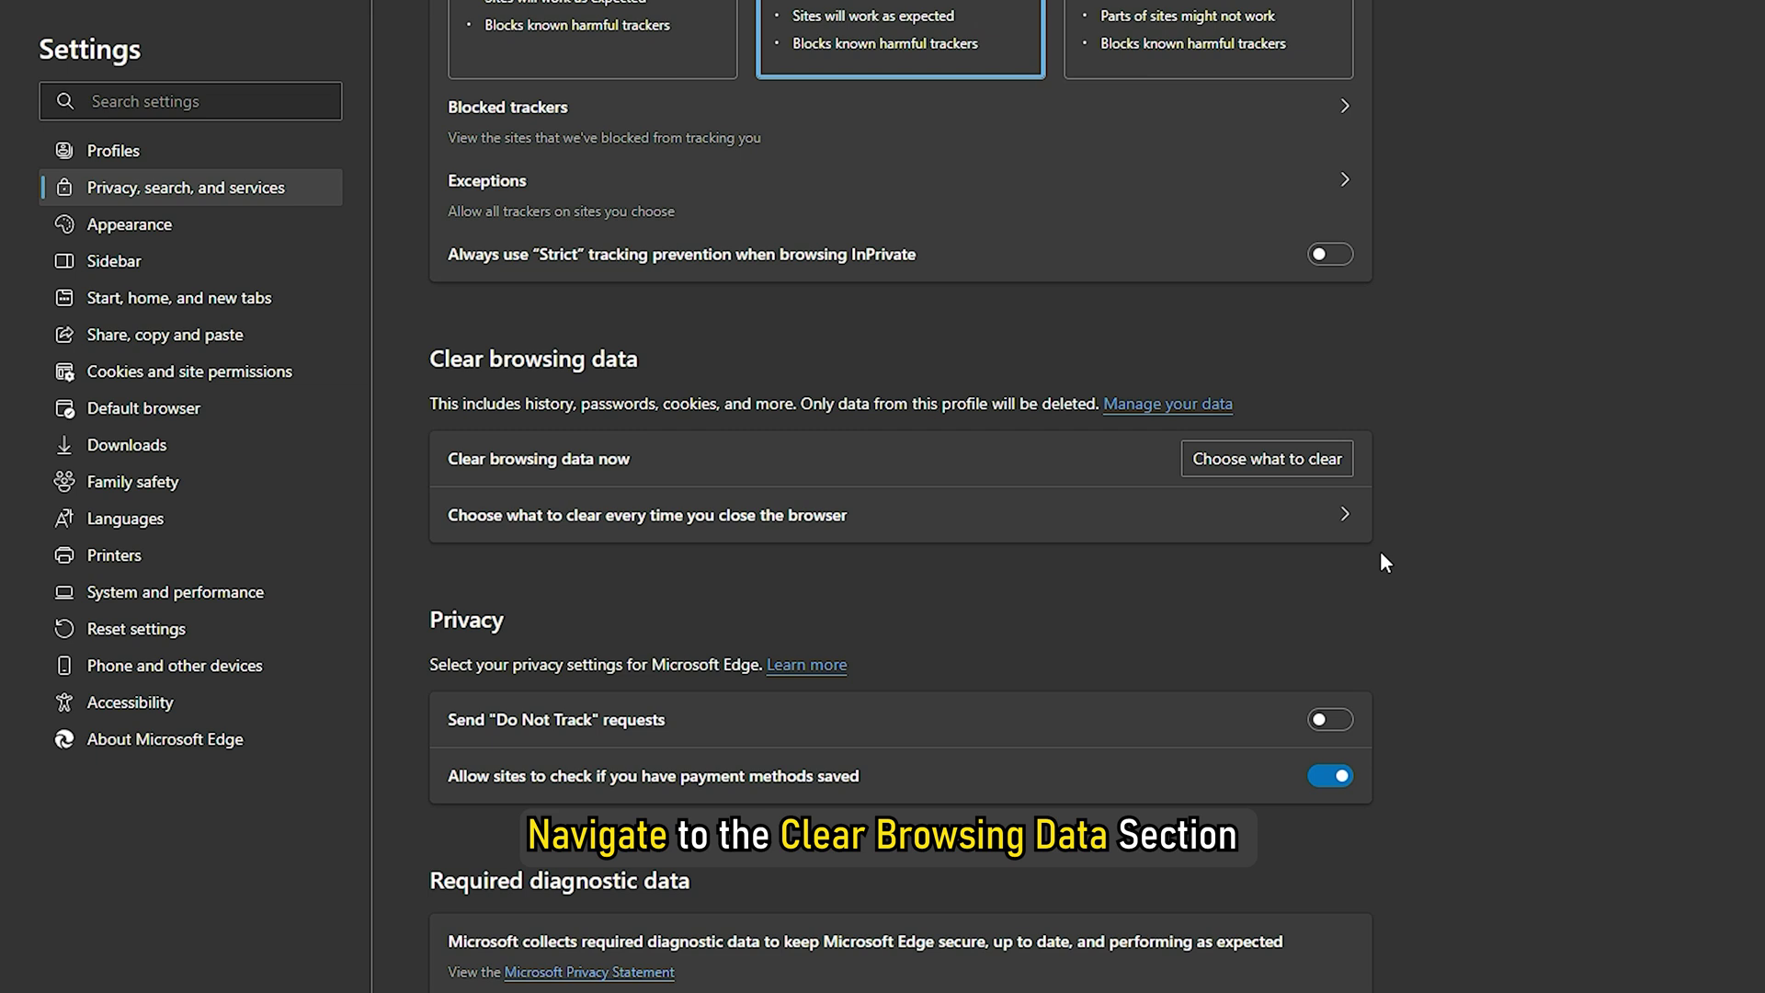
{"action": "left_click", "coordinate": [1283, 460]}
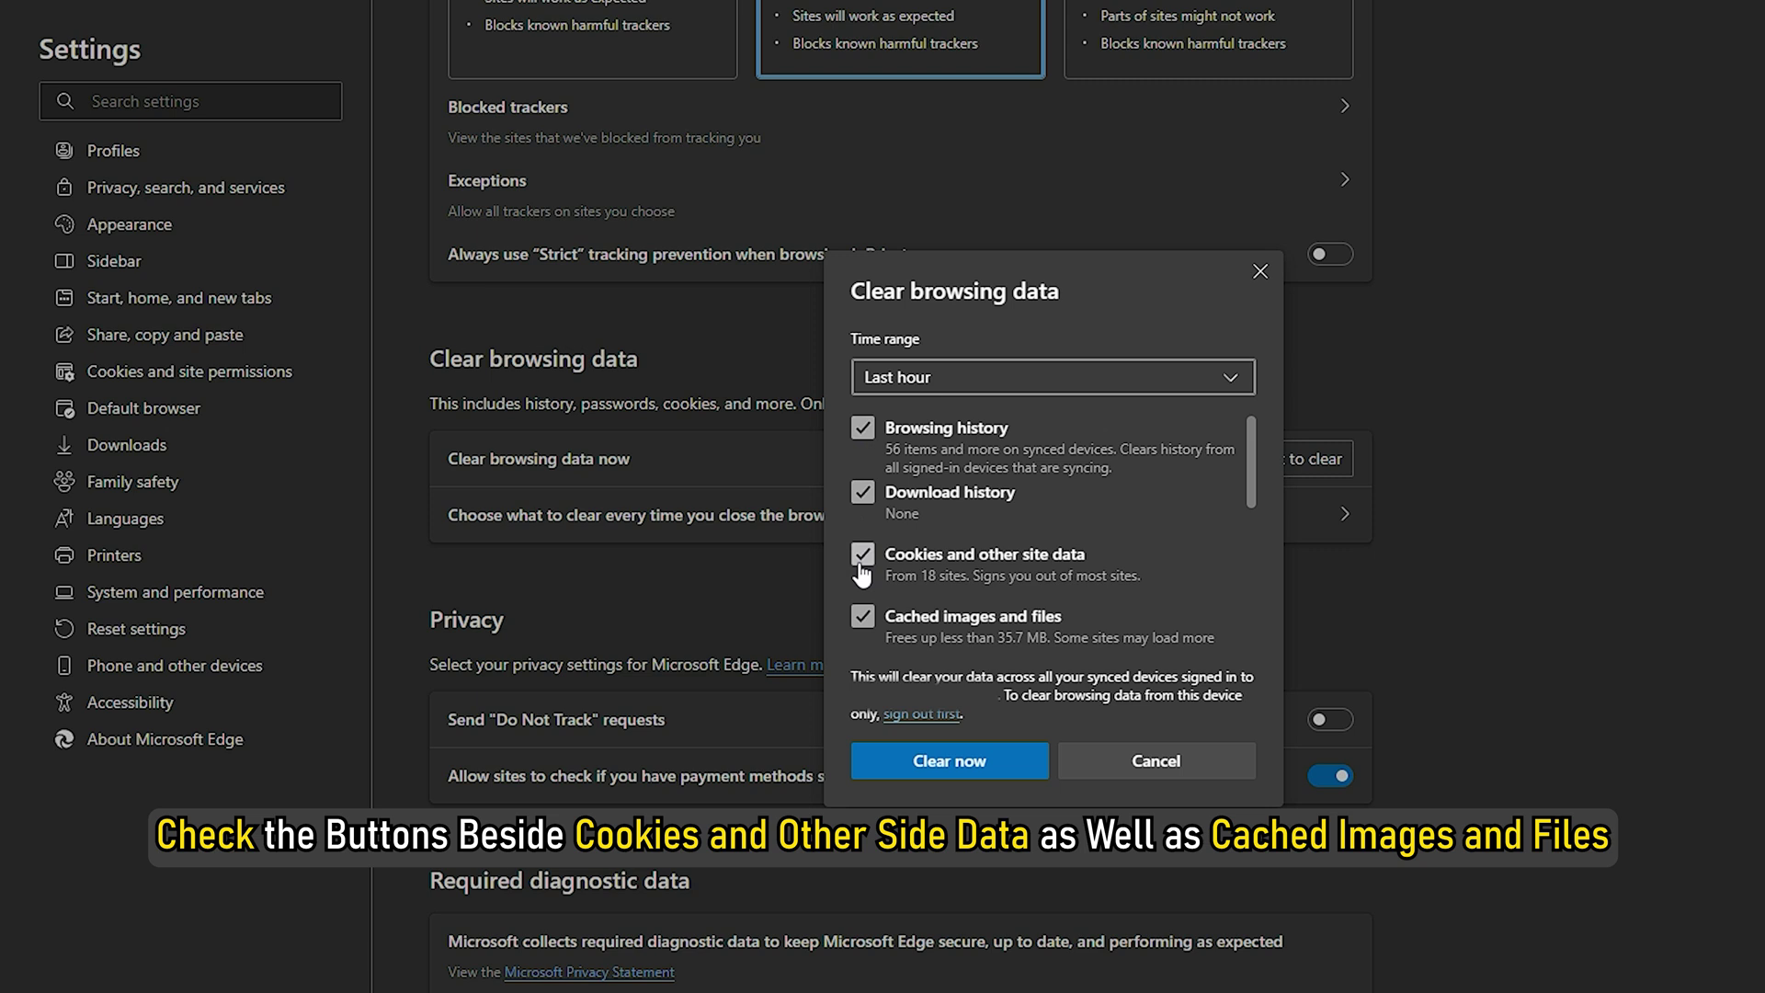
{"action": "left_click", "coordinate": [862, 616]}
{"action": "left_click", "coordinate": [862, 427]}
{"action": "left_click", "coordinate": [947, 763]}
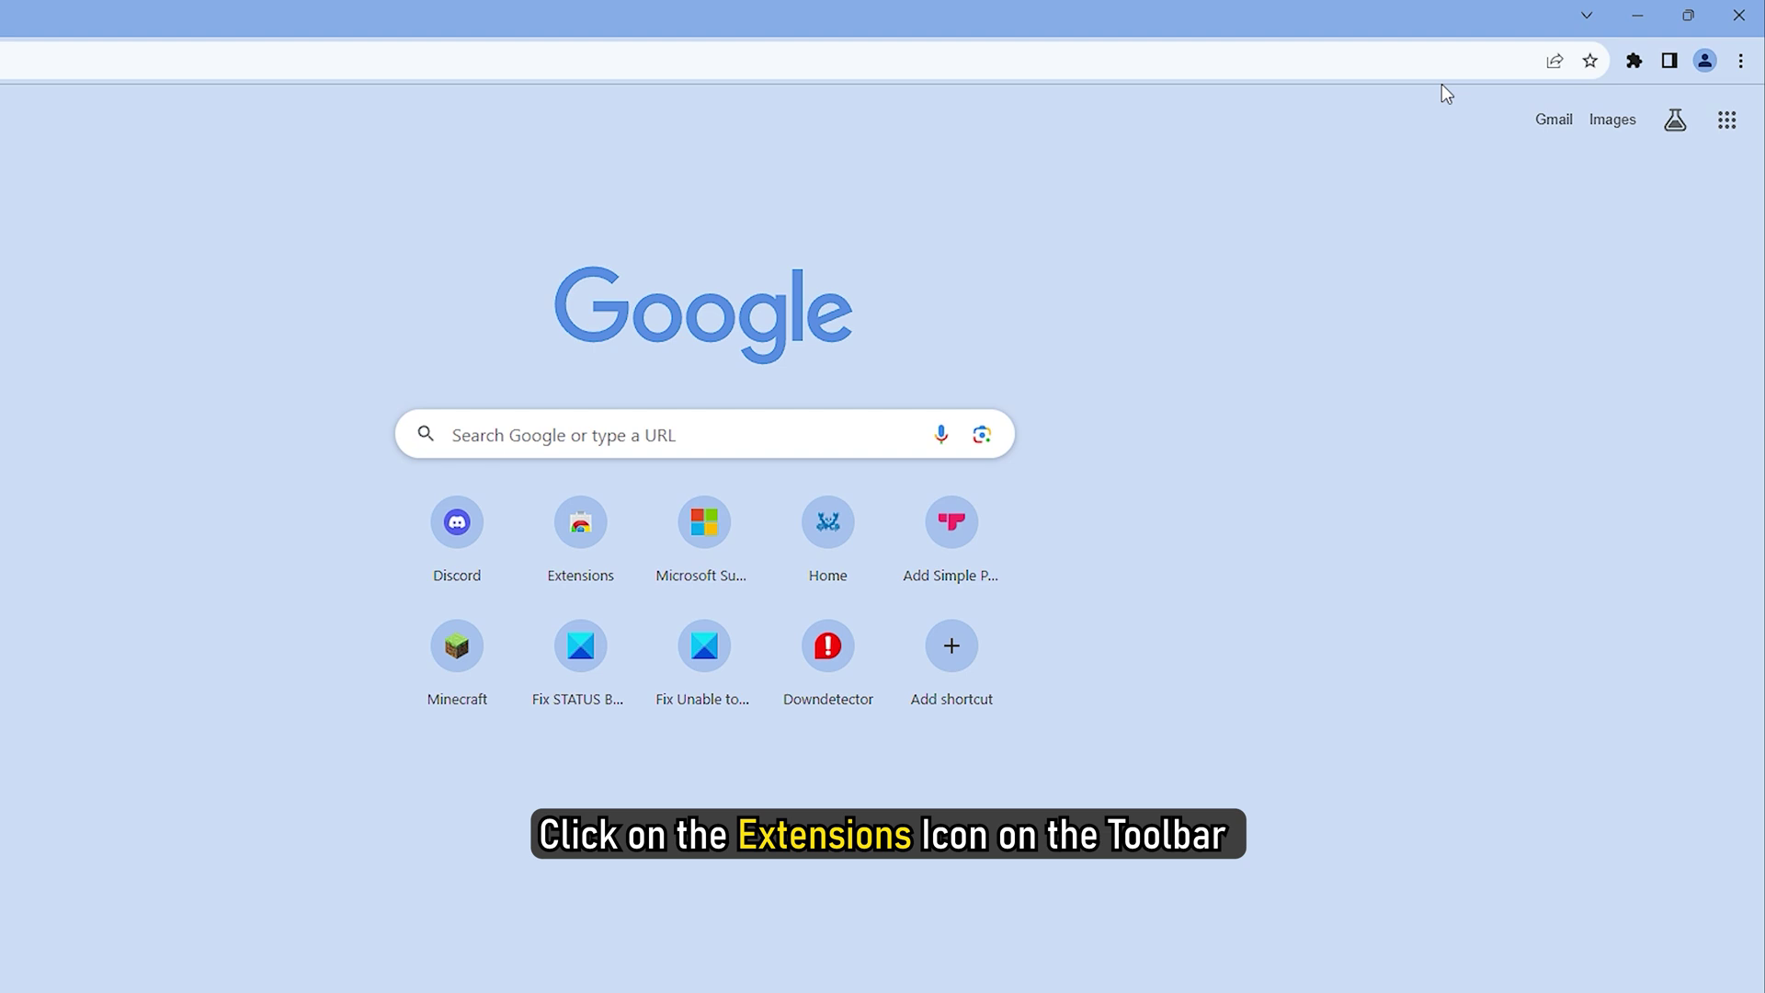
- Turn off all seven Chrome extensions on the Manage extensions page
{"action": "left_click", "coordinate": [1628, 64]}
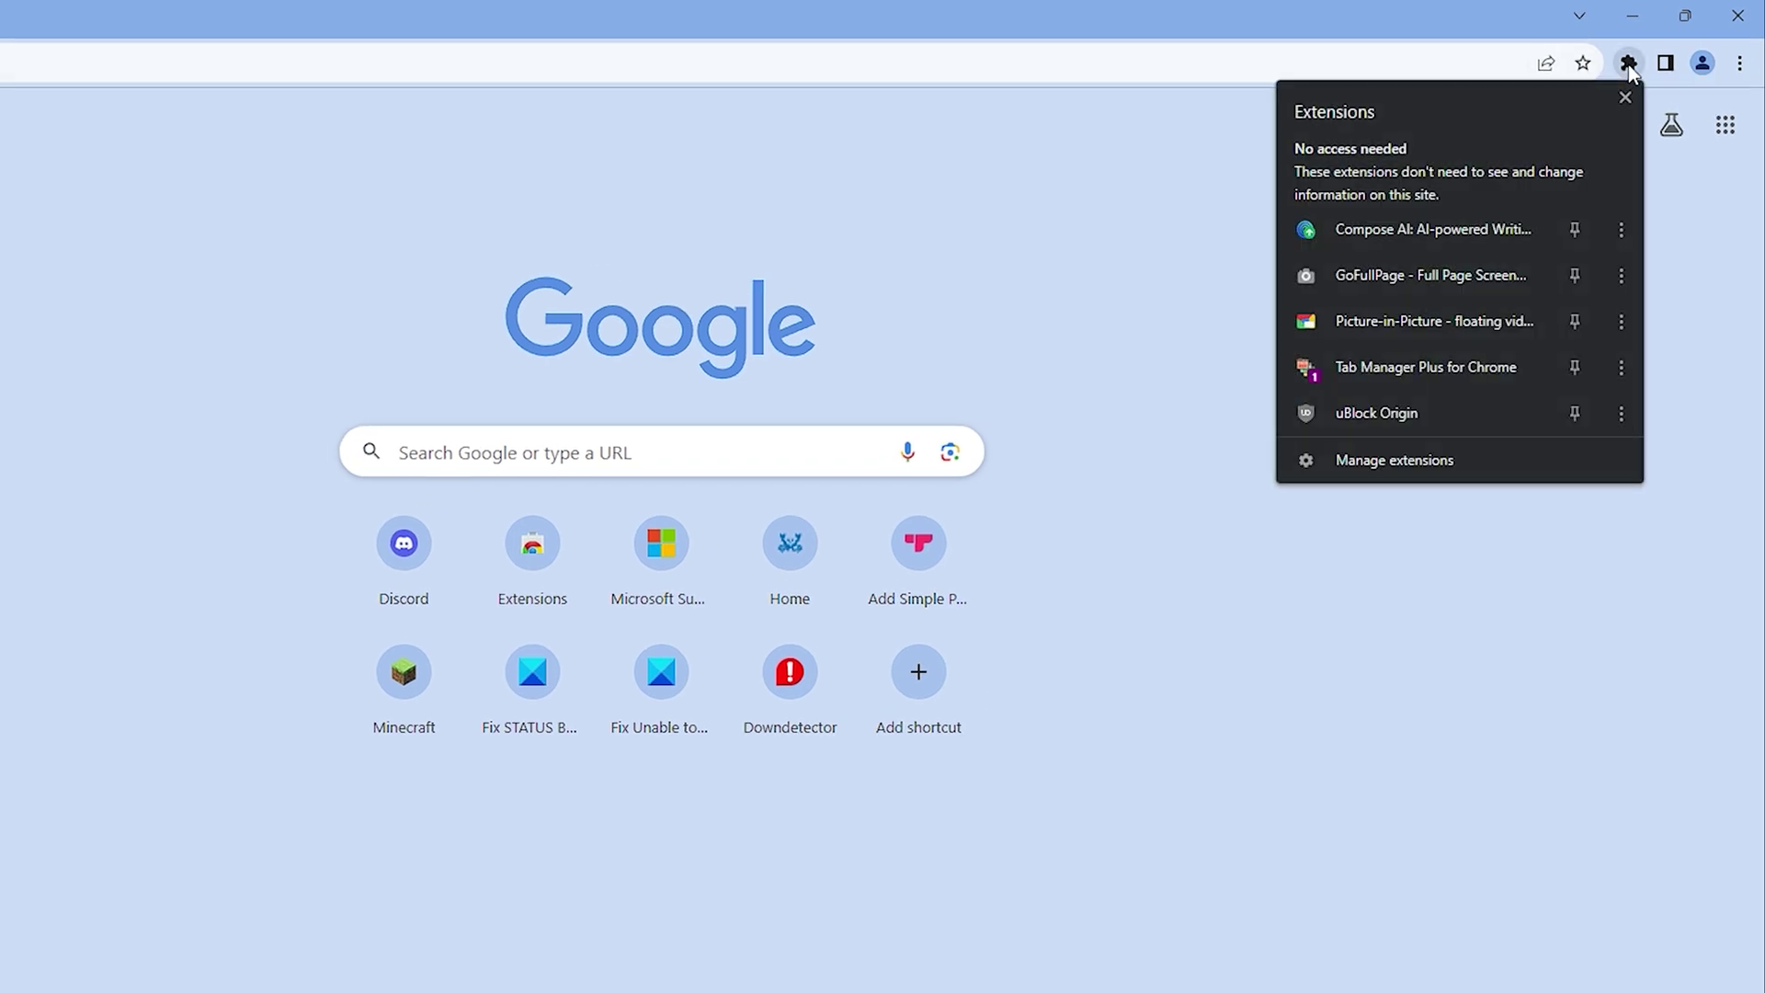
{"action": "left_click", "coordinate": [1445, 457]}
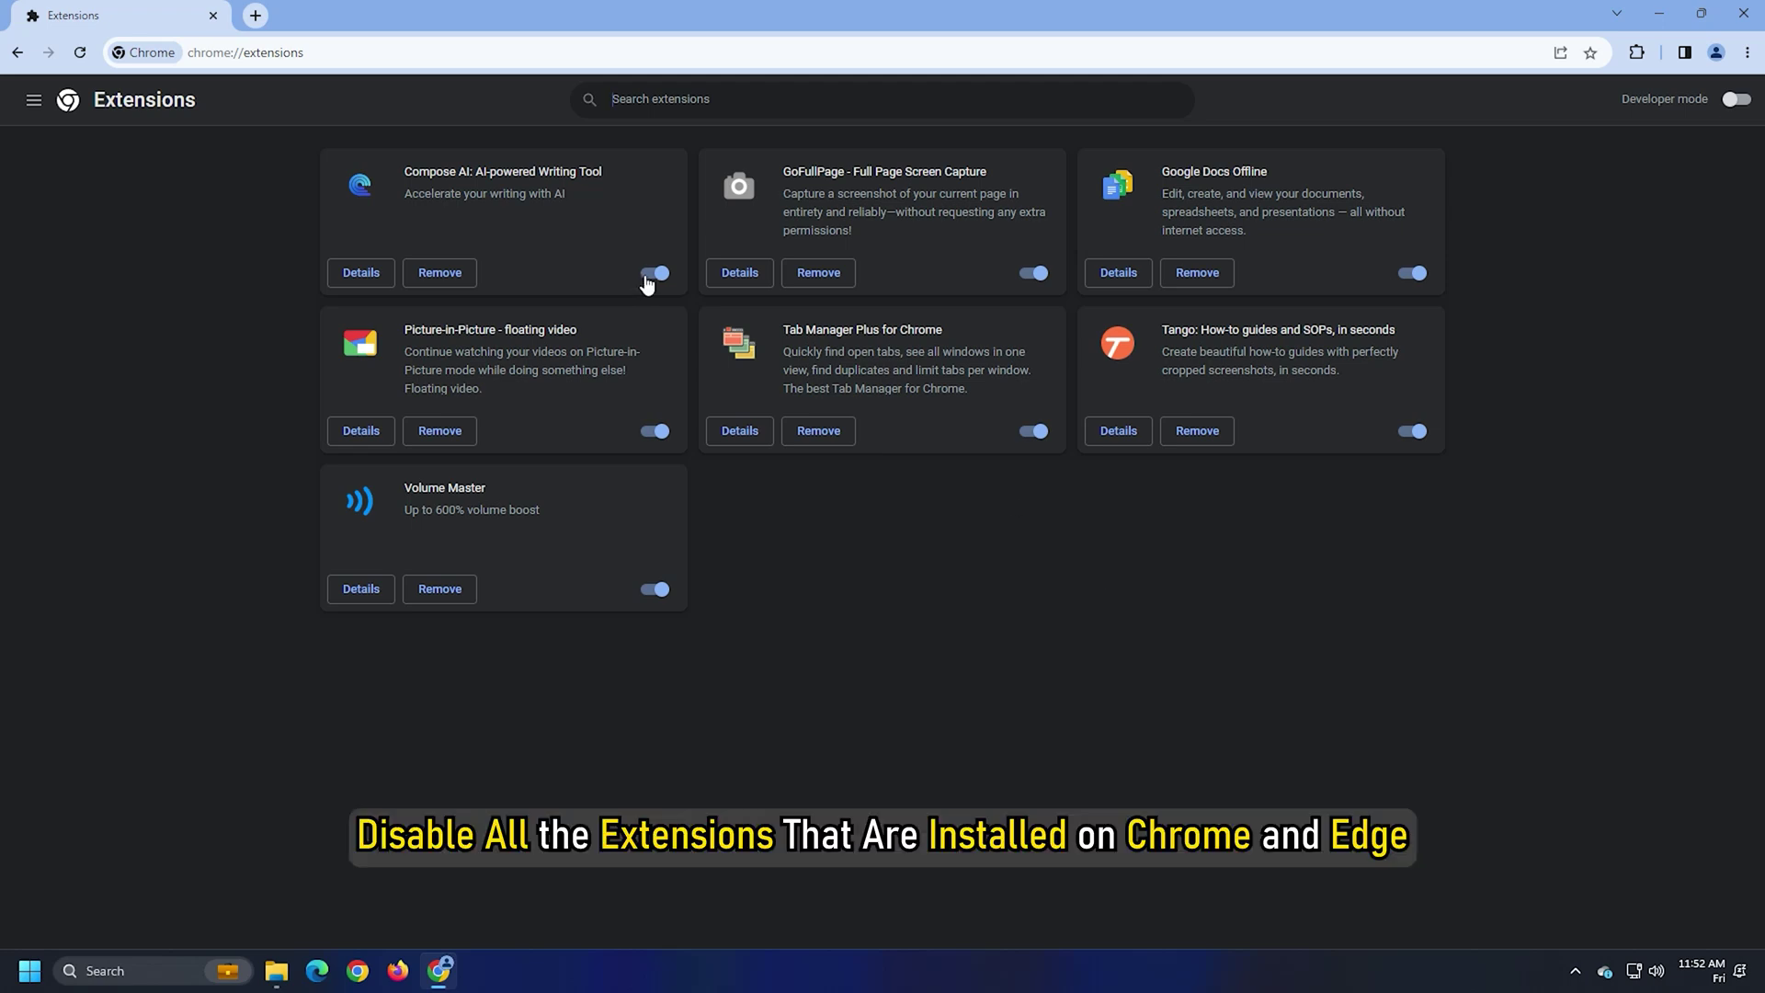
{"action": "left_click", "coordinate": [649, 274]}
{"action": "left_click", "coordinate": [1409, 274]}
{"action": "left_click", "coordinate": [1030, 276]}
{"action": "left_click", "coordinate": [653, 432]}
{"action": "left_click", "coordinate": [1032, 432]}
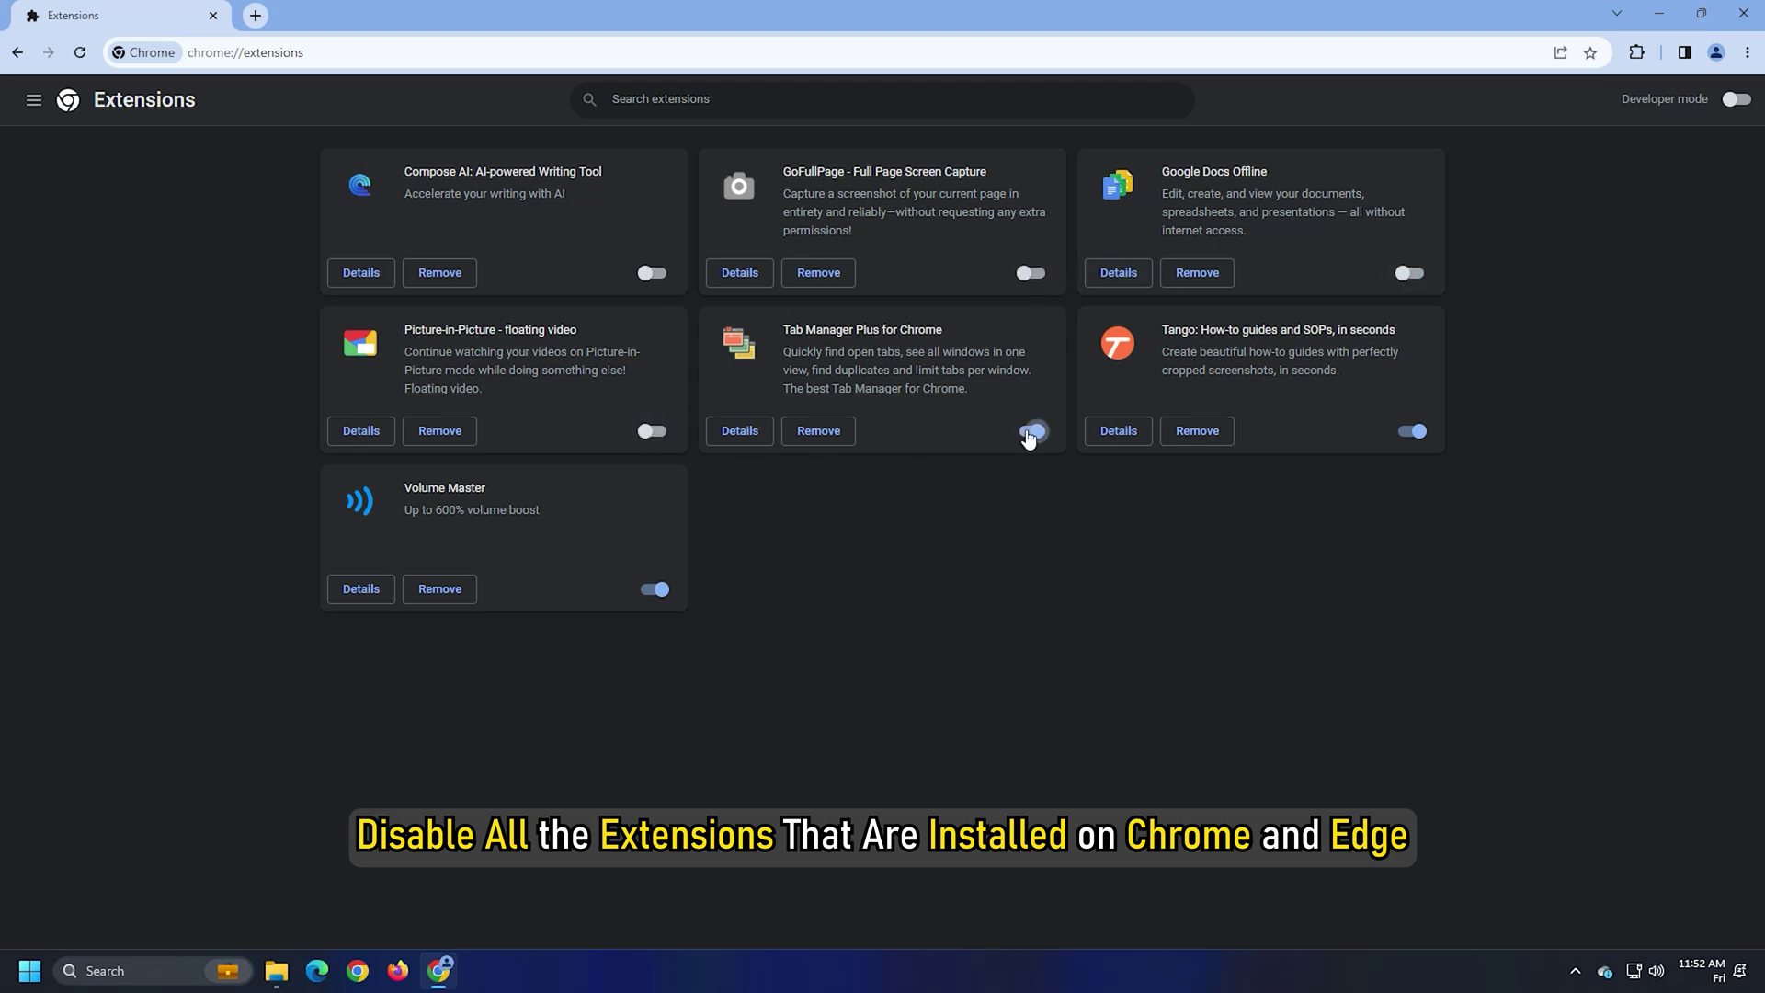
{"action": "left_click", "coordinate": [1409, 432]}
{"action": "left_click", "coordinate": [650, 592]}
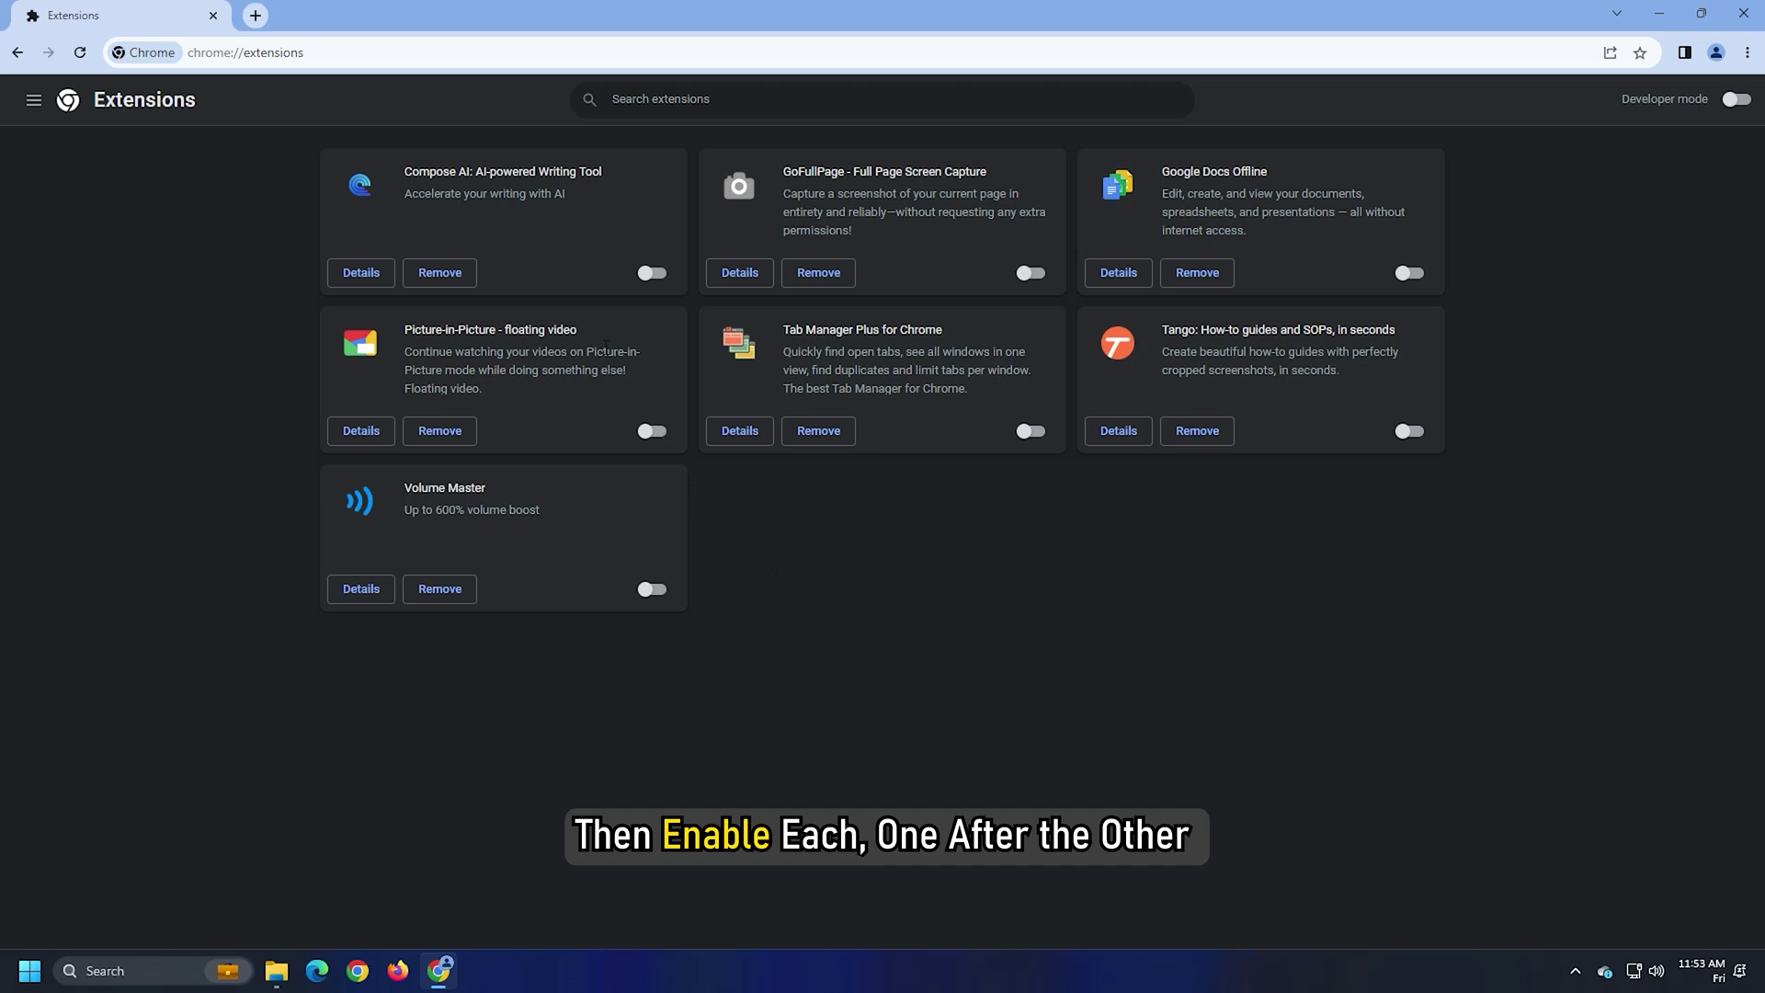
- Re-enable Compose AI and GoFullPage, and request removal of Tango
{"action": "left_click", "coordinate": [662, 274]}
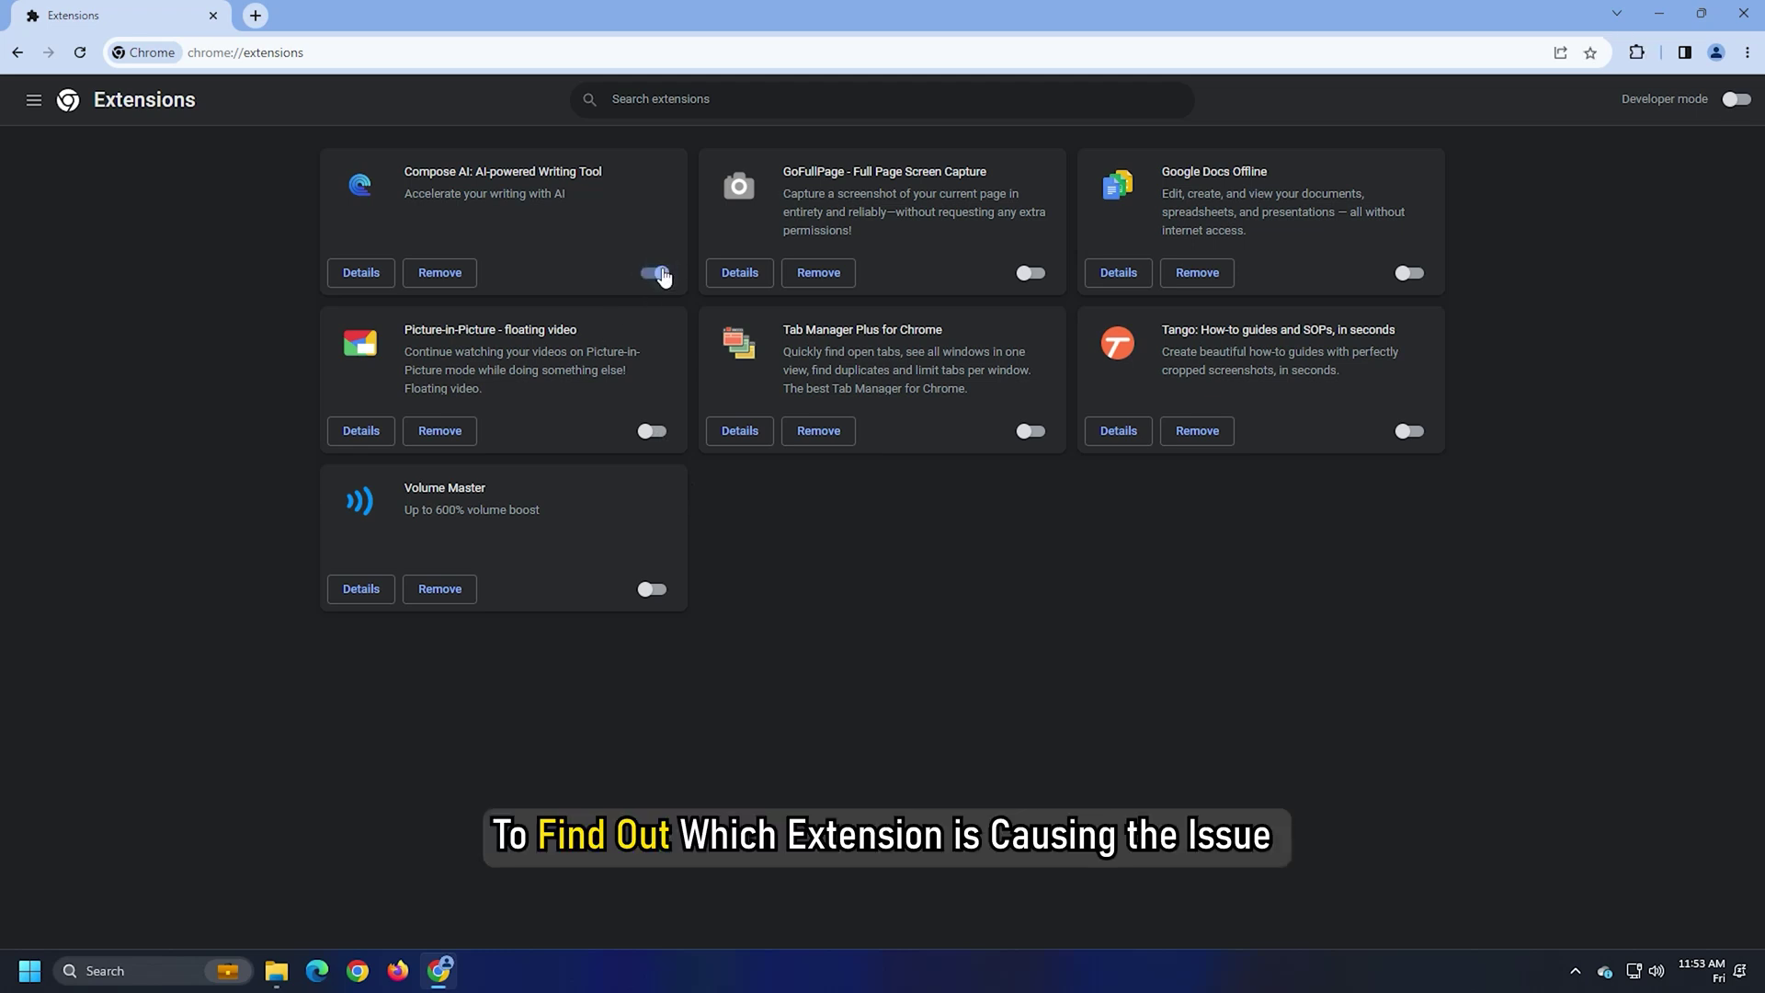
{"action": "left_click", "coordinate": [1031, 273]}
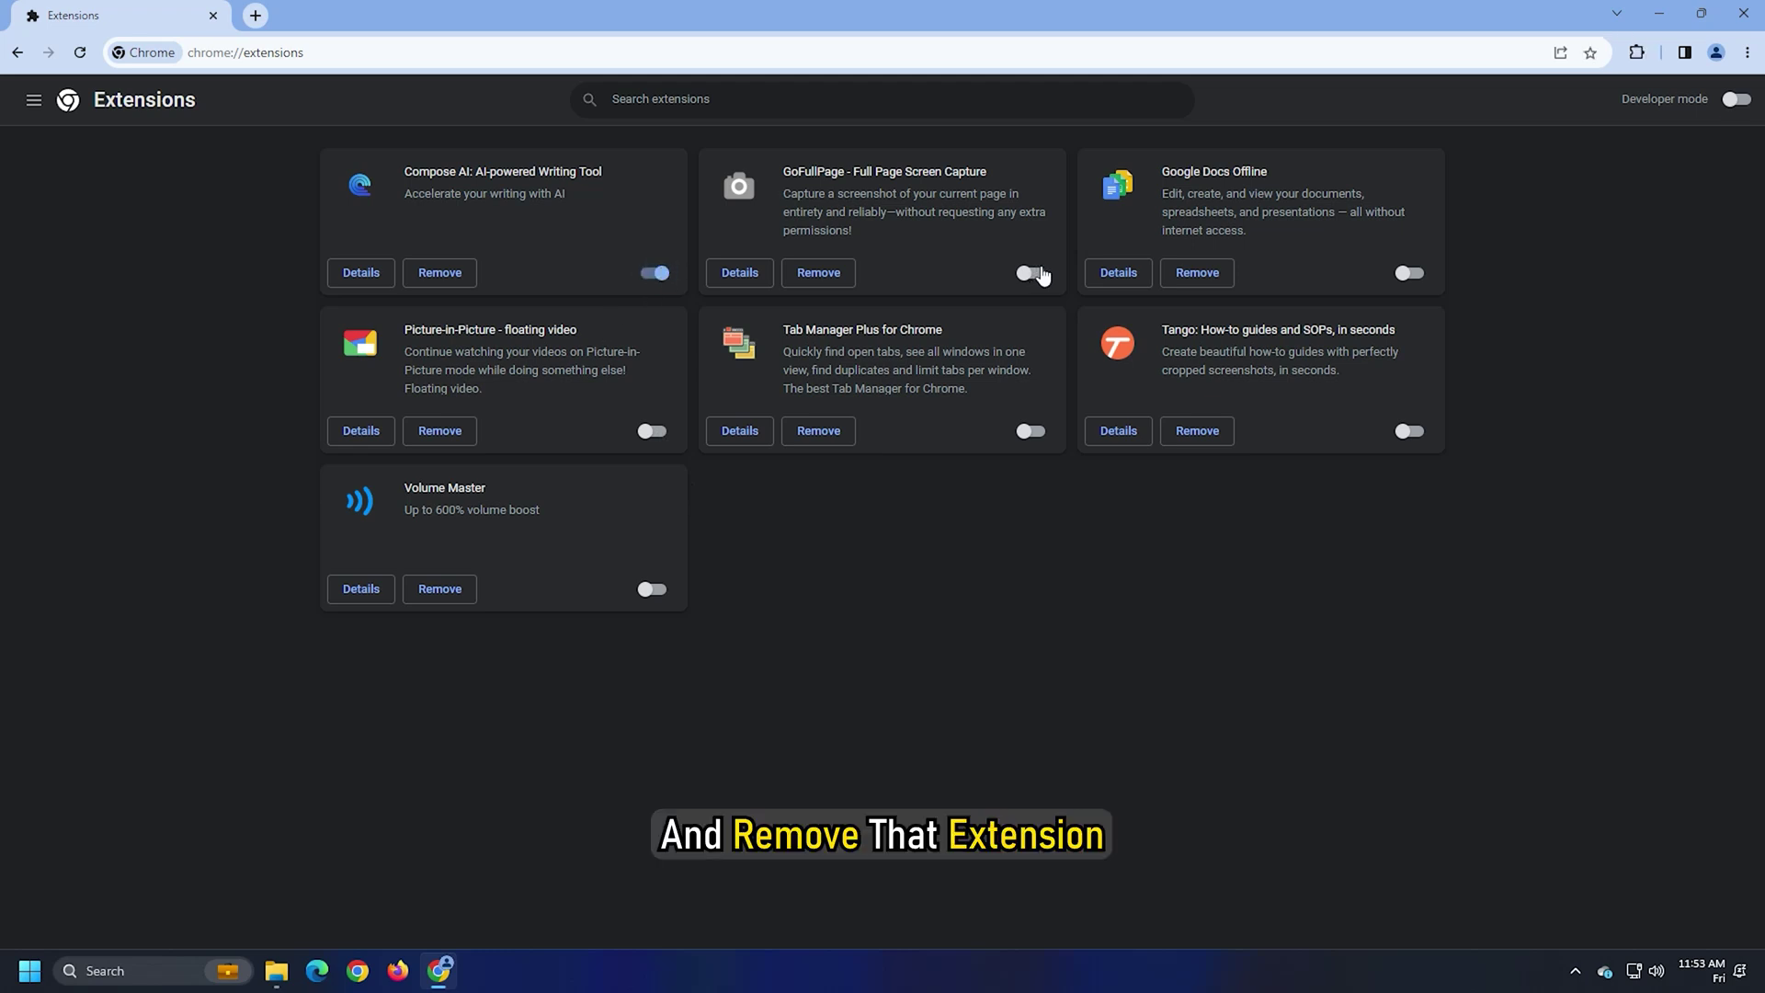
{"action": "left_click", "coordinate": [1197, 432]}
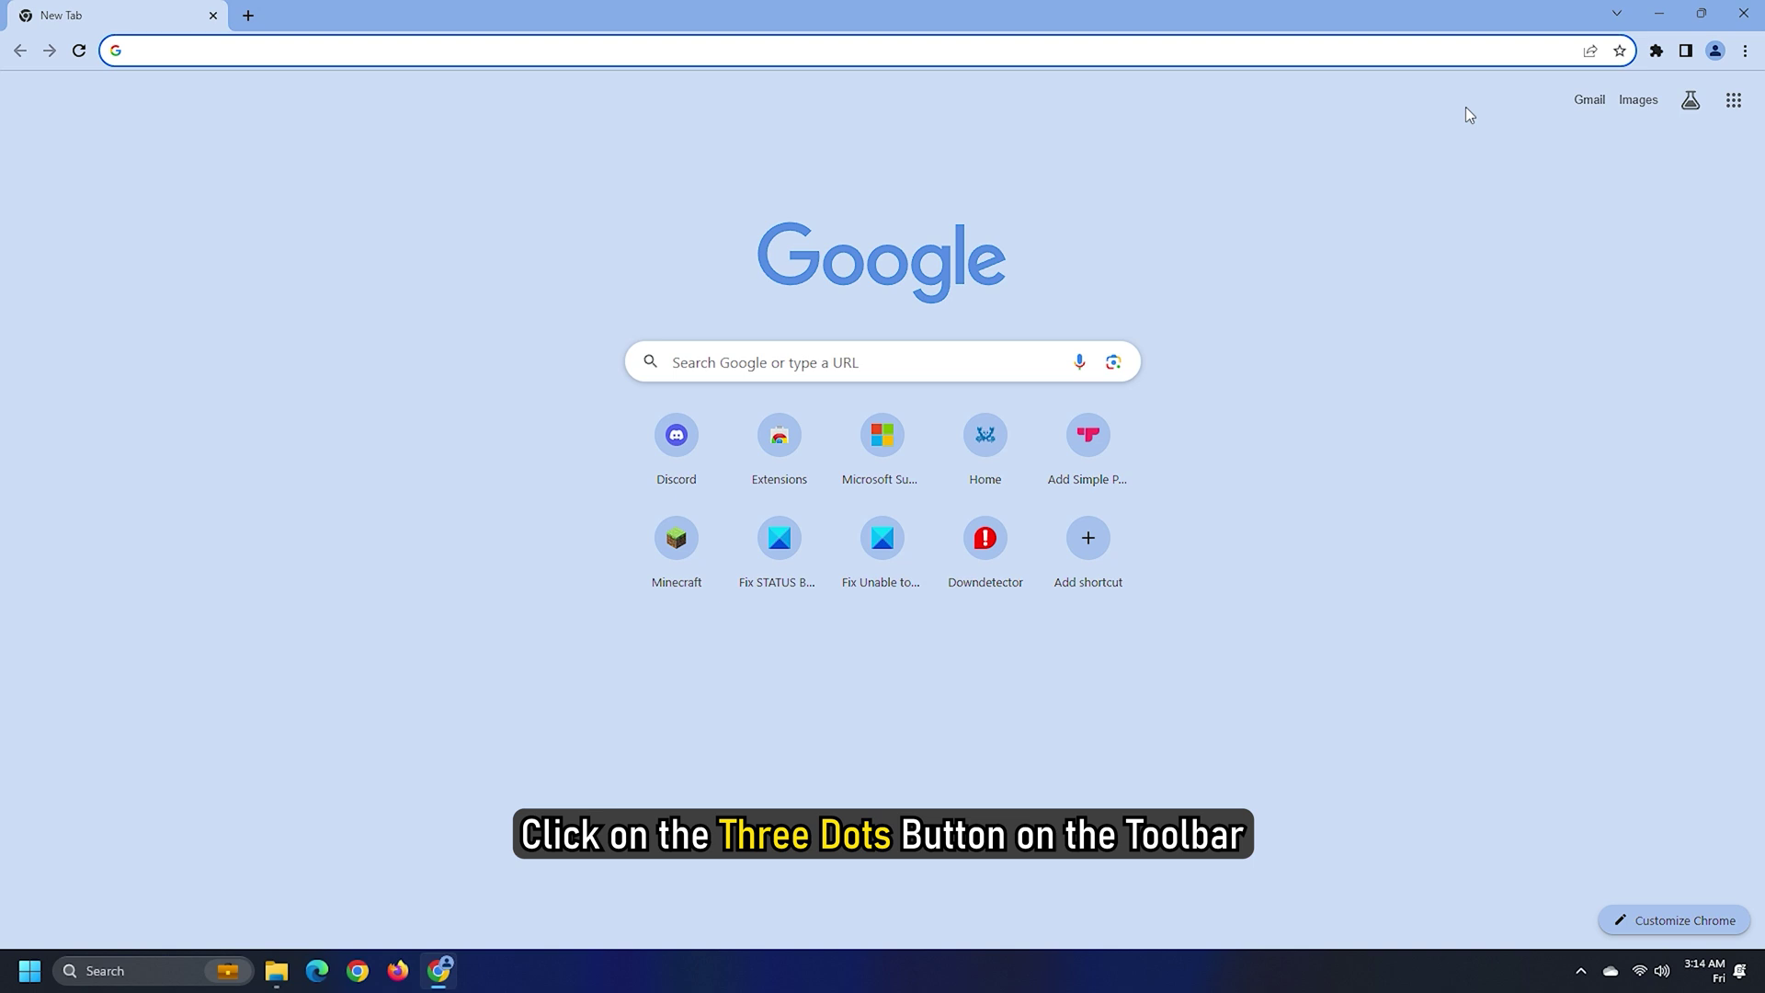
- Open About Google Chrome to confirm version 116.0.5845.180 is up to date
{"action": "left_click", "coordinate": [1742, 63]}
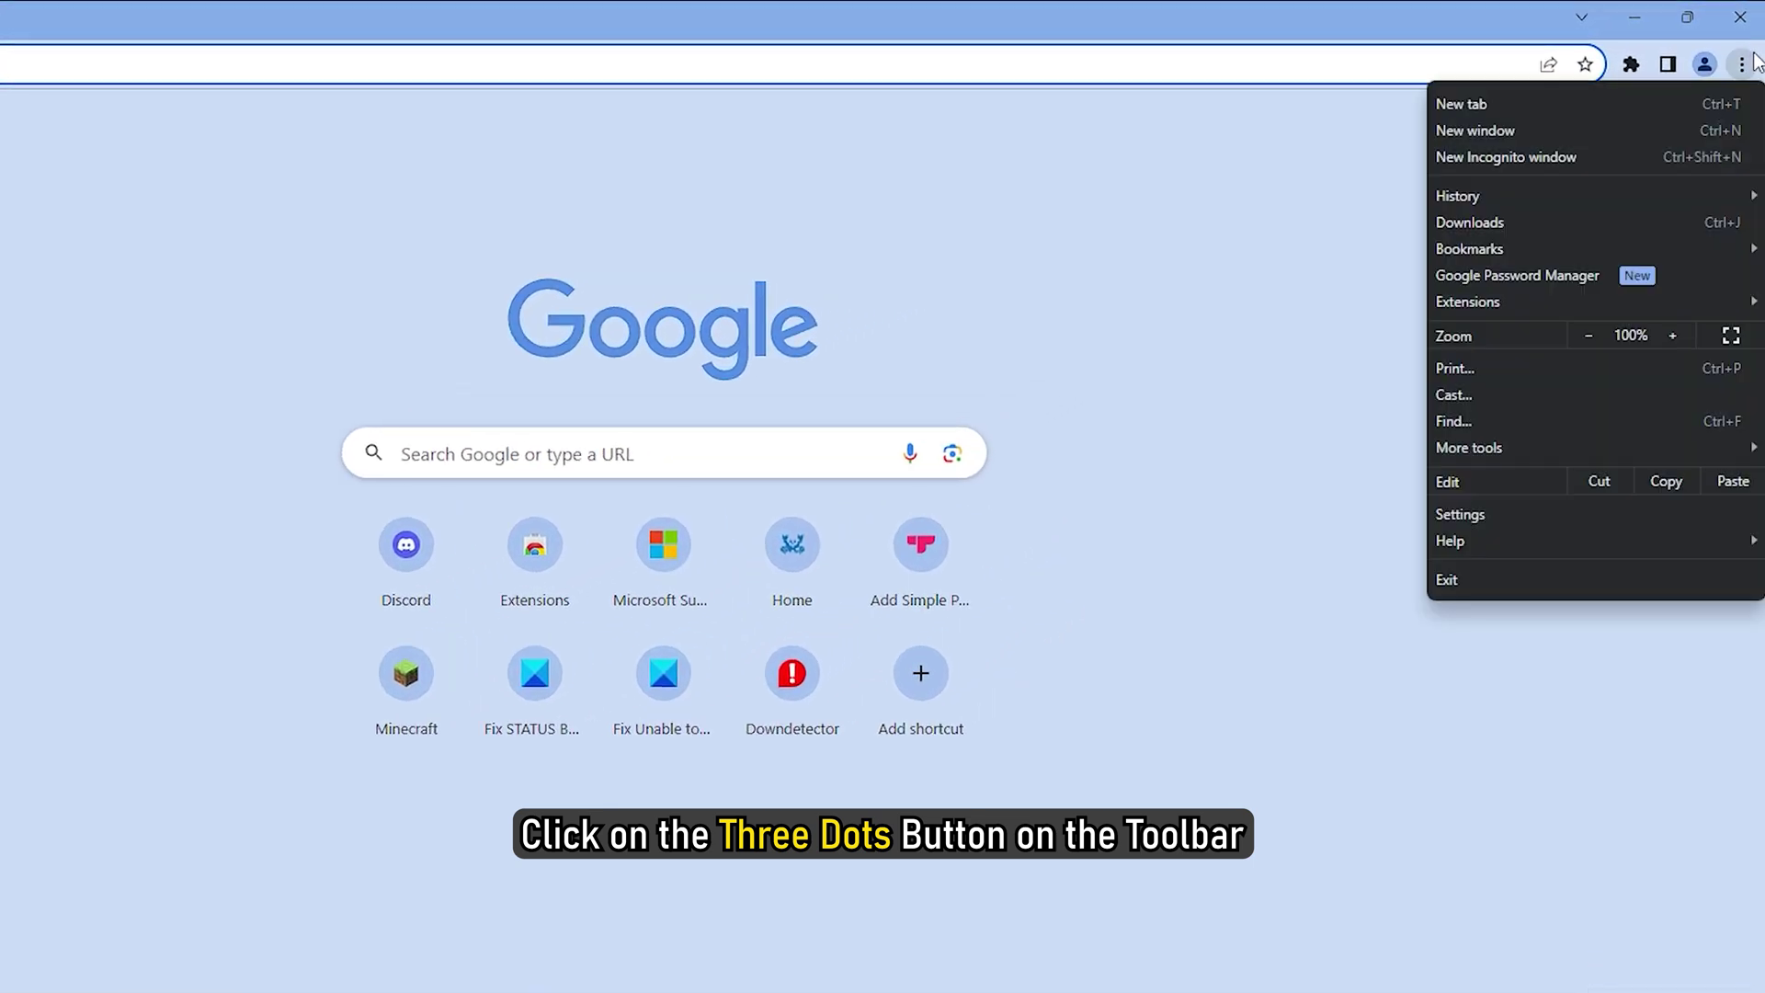
{"action": "left_click", "coordinate": [1550, 542]}
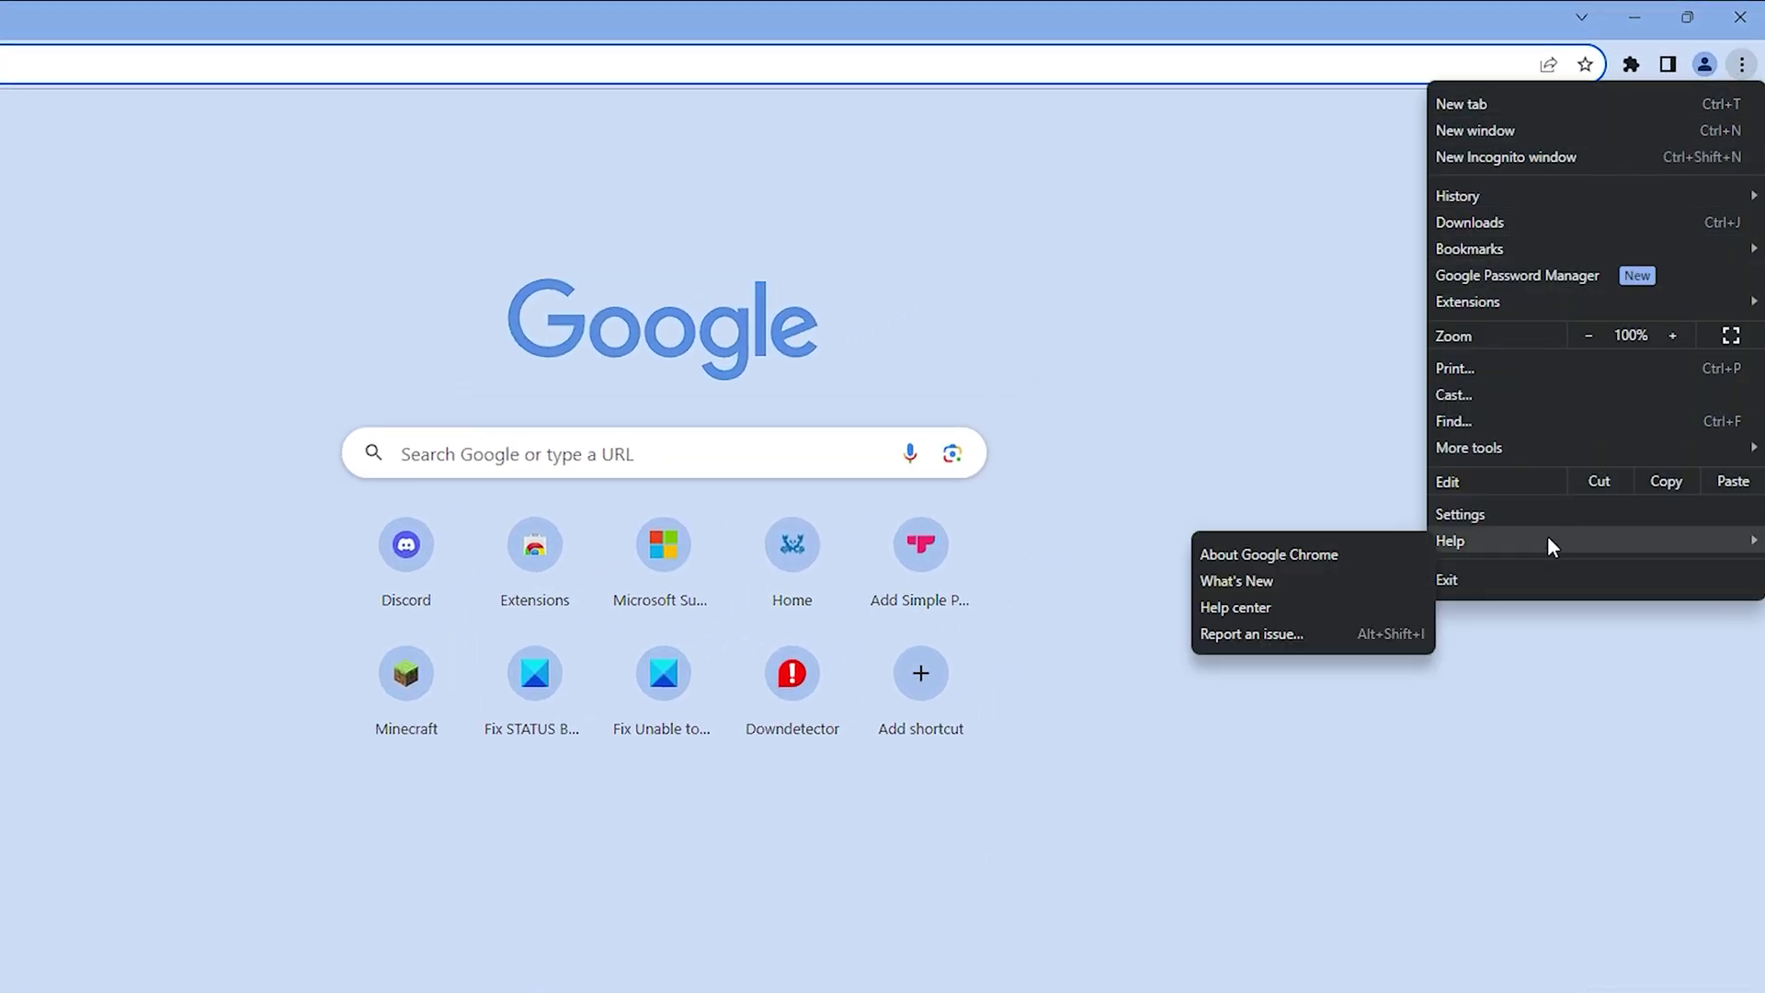
{"action": "left_click", "coordinate": [1326, 552]}
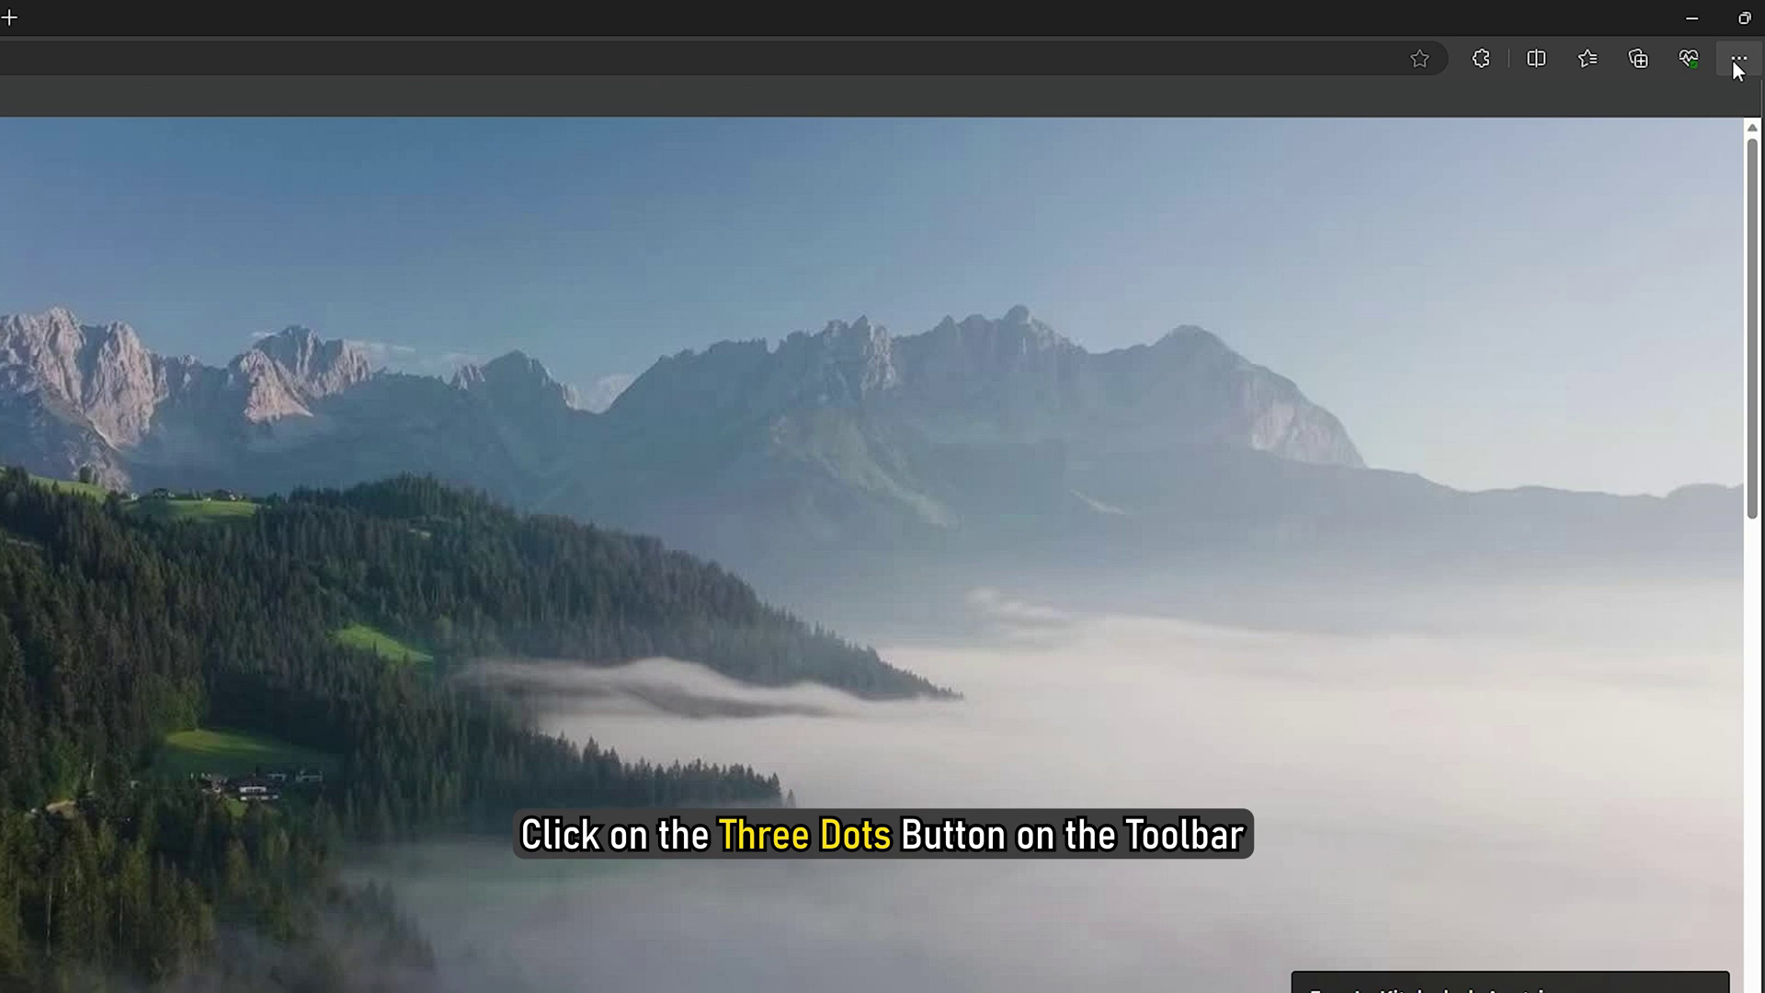
- Open About Microsoft Edge to check for updates on version 116.0.1938.69
{"action": "left_click", "coordinate": [1737, 61]}
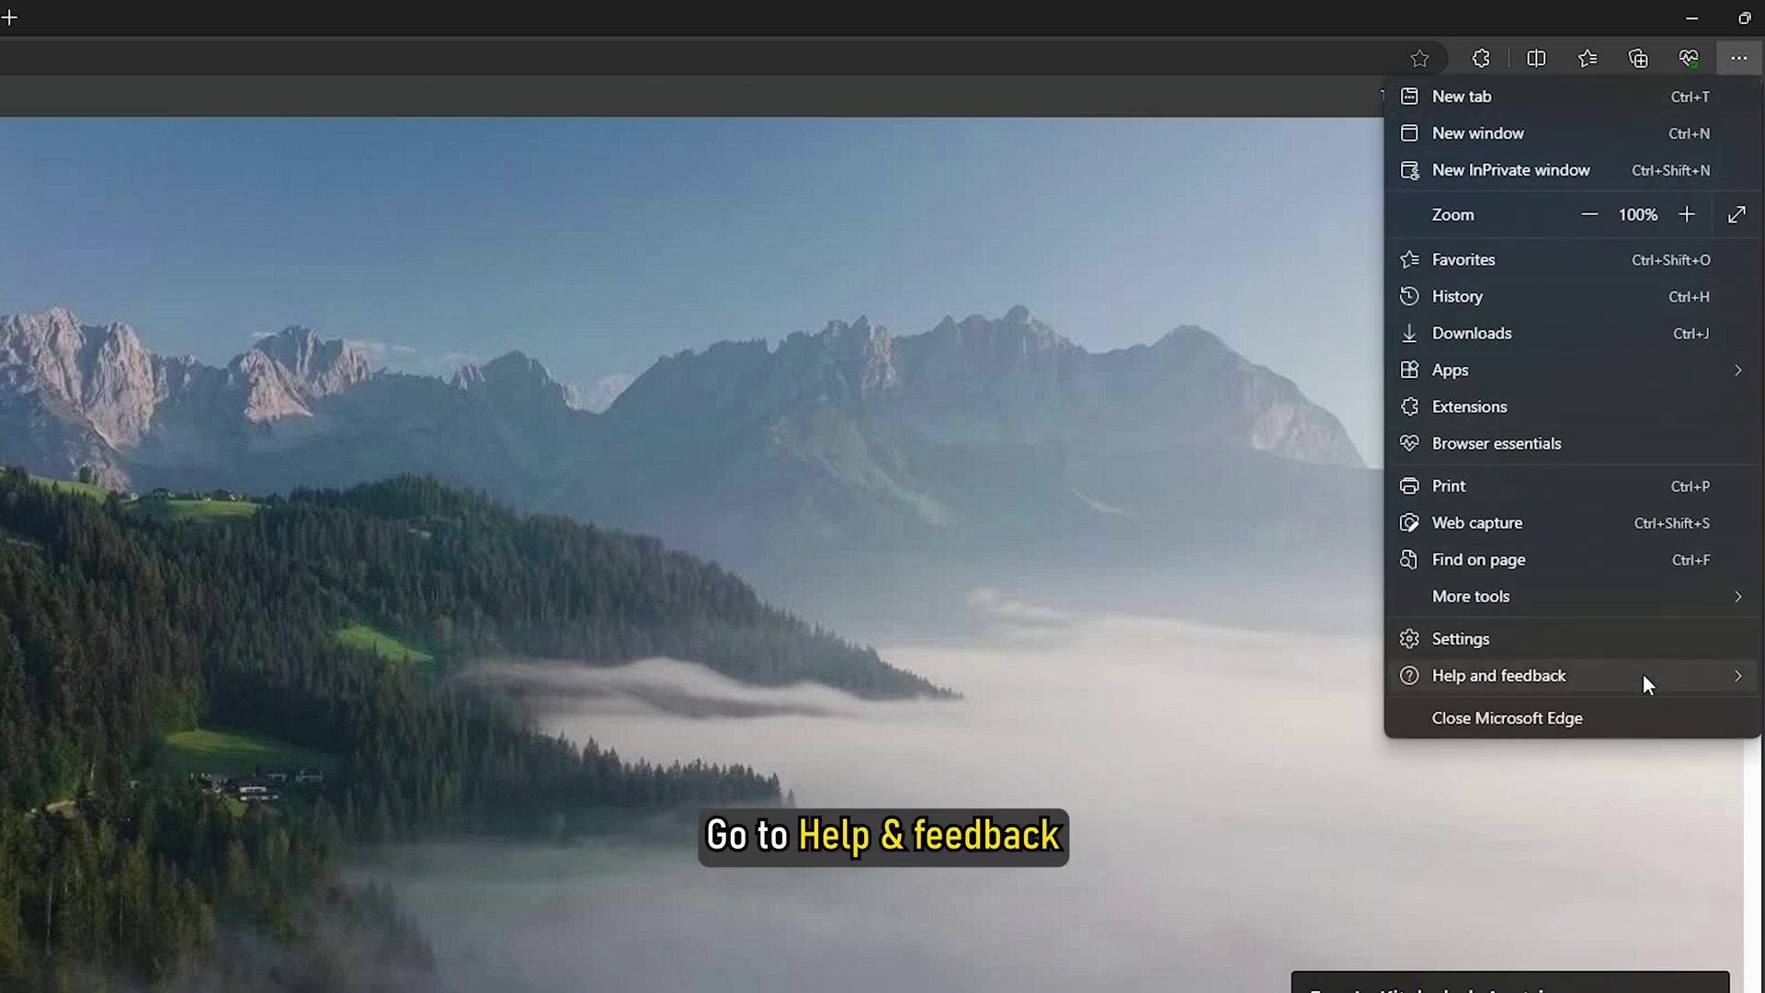
{"action": "mouse_move", "coordinate": [1641, 684]}
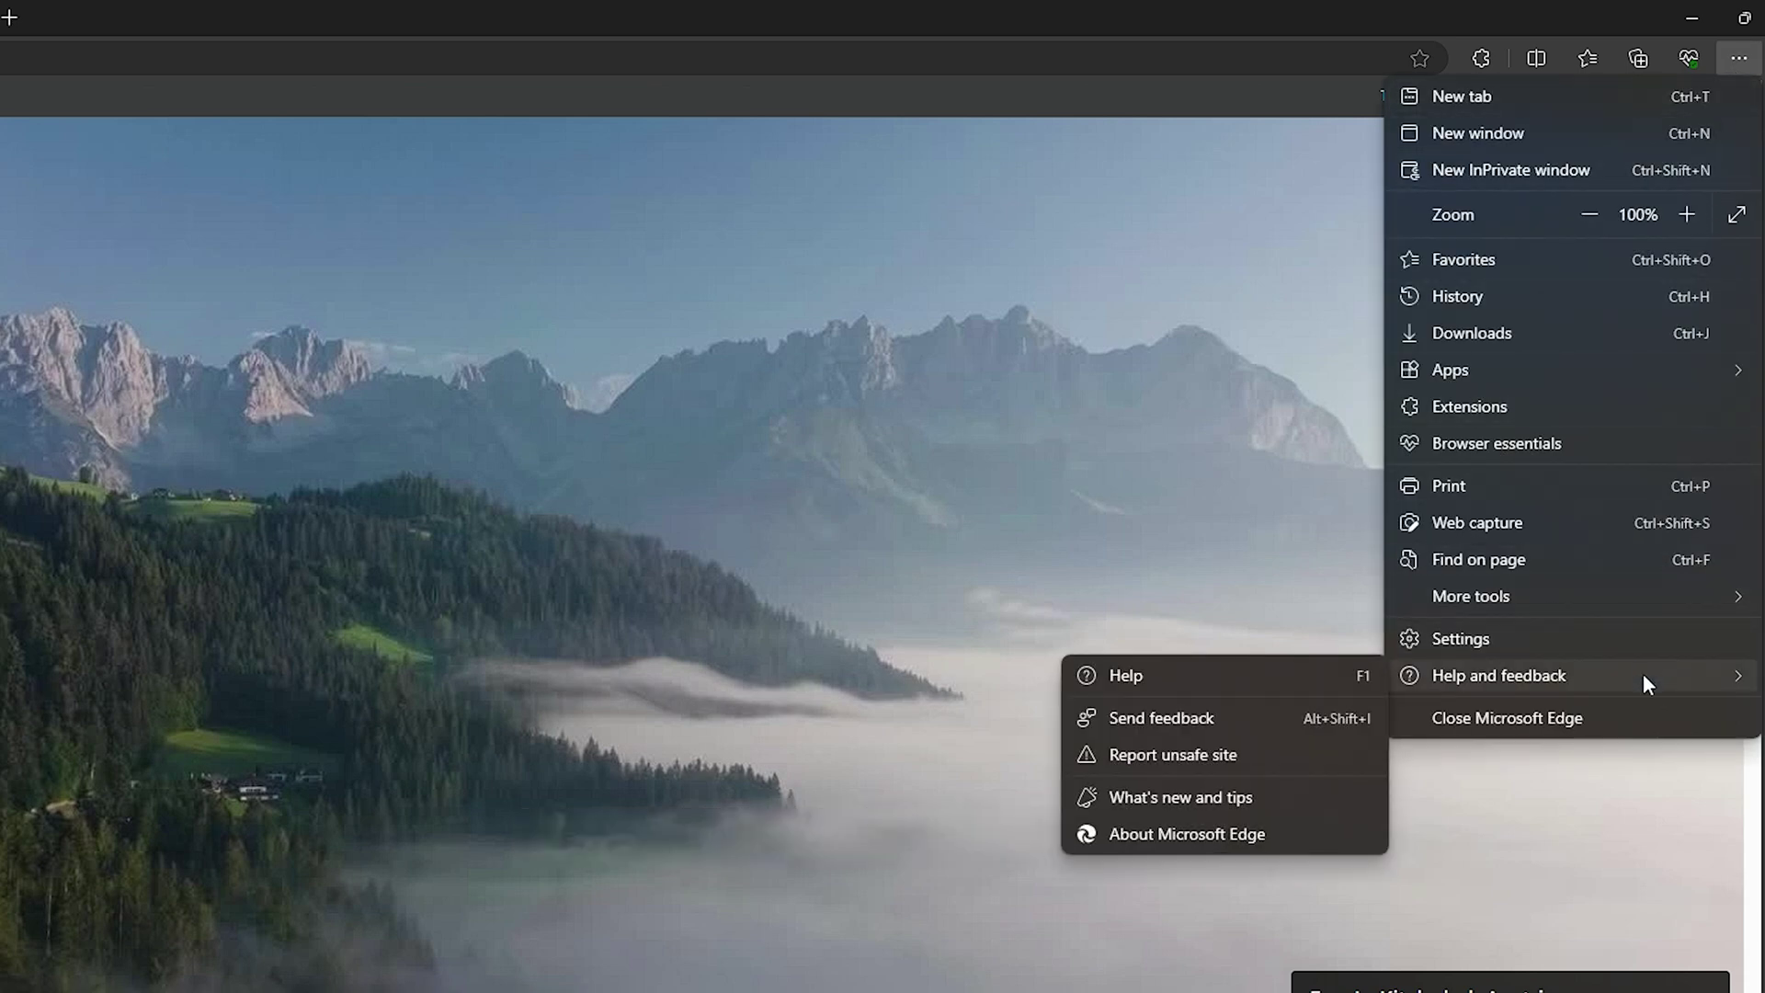
{"action": "left_click", "coordinate": [1181, 835]}
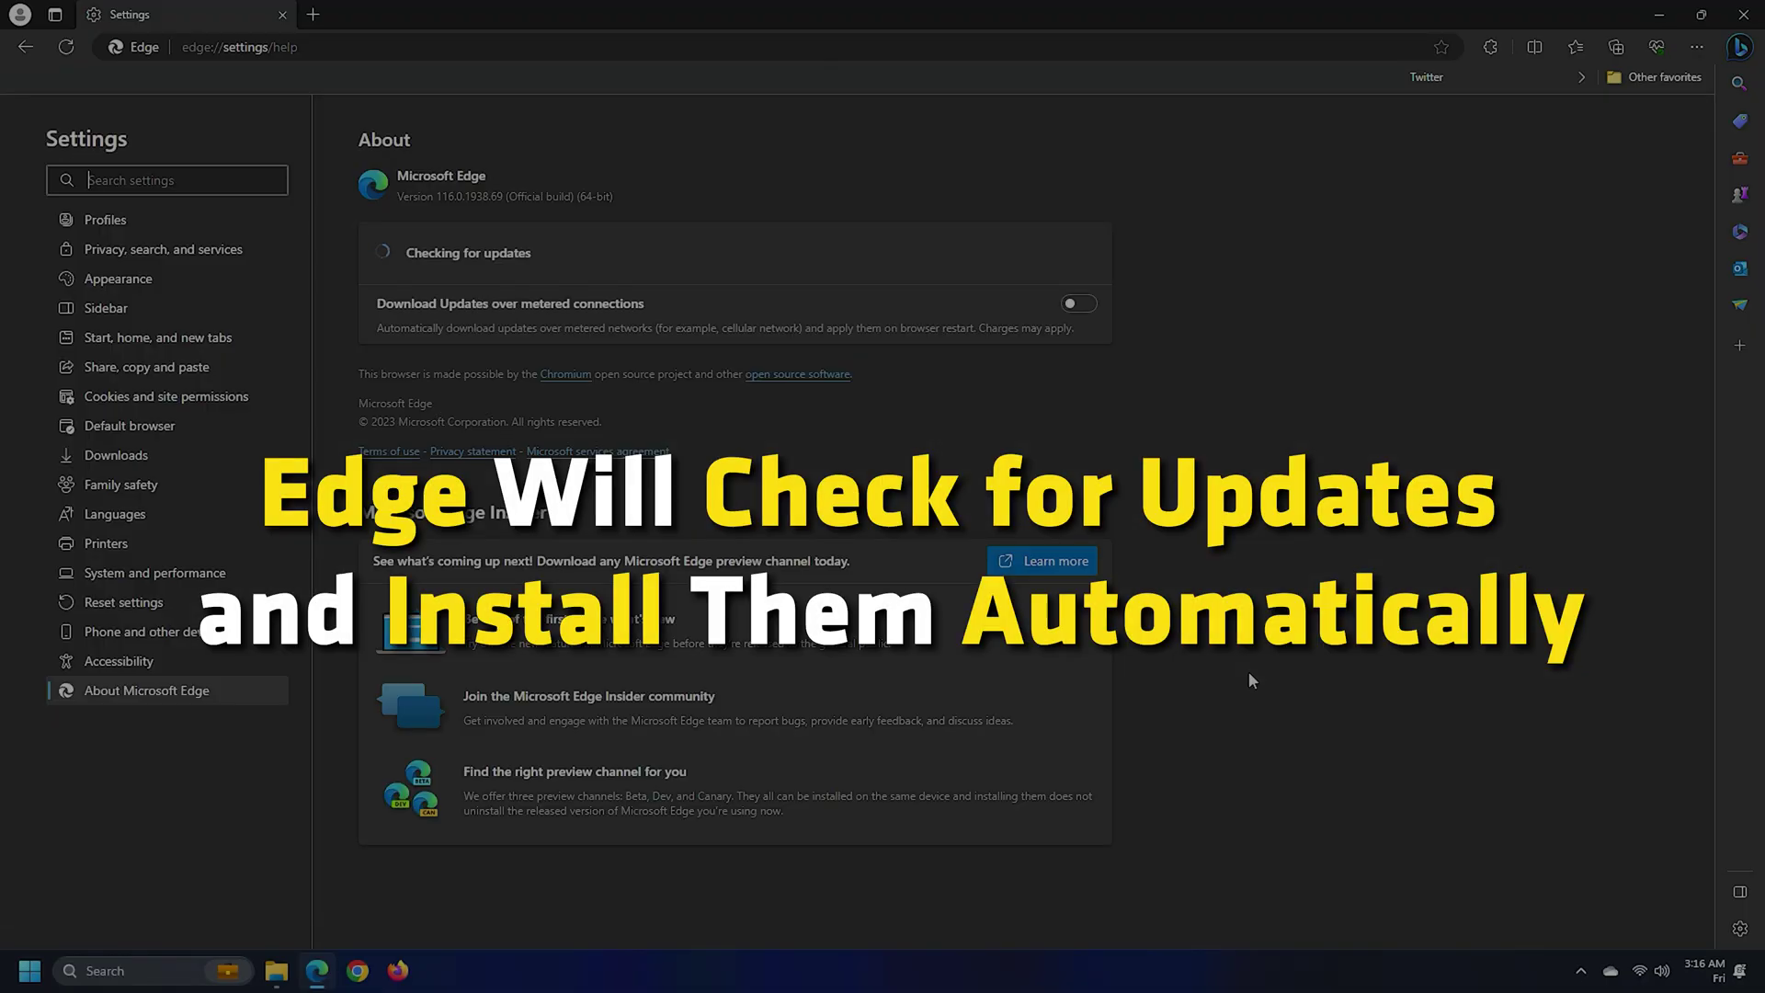